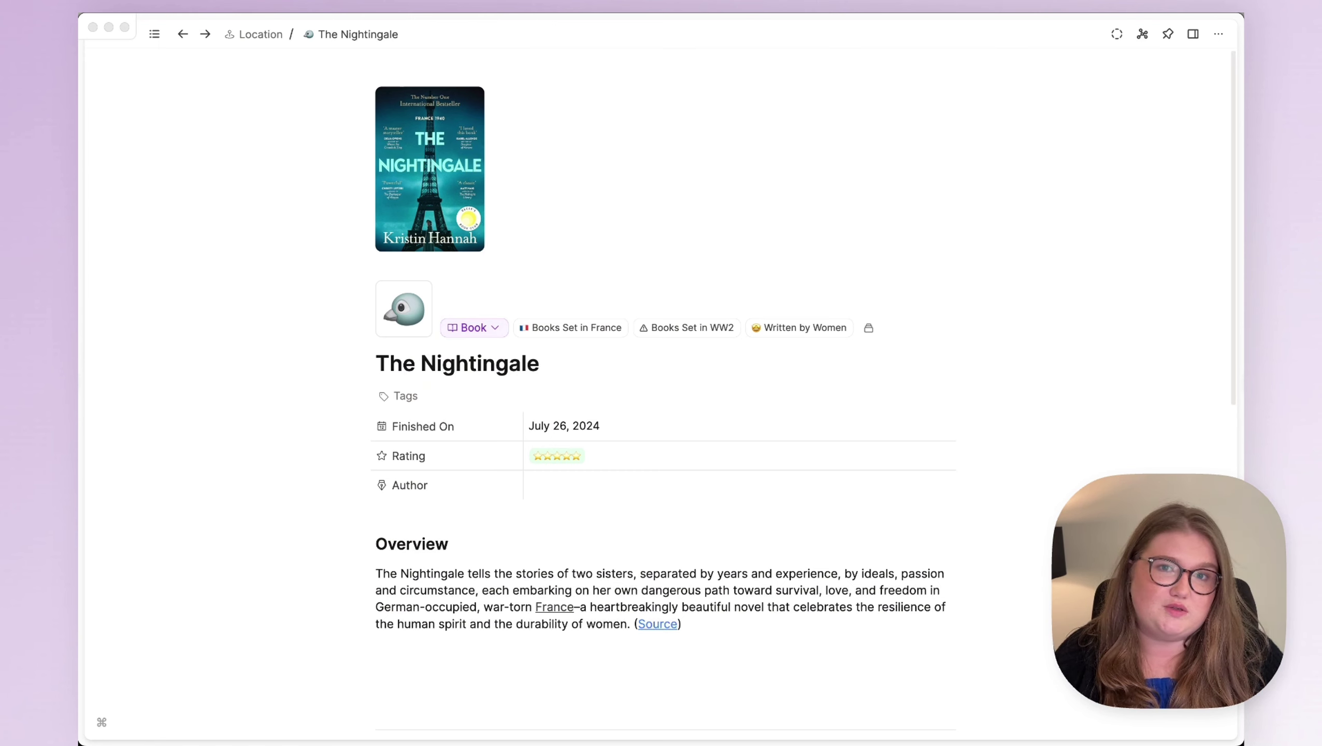
Look over the object type settings from the sidebar, then return to The Nightingale
key(super+Tab)
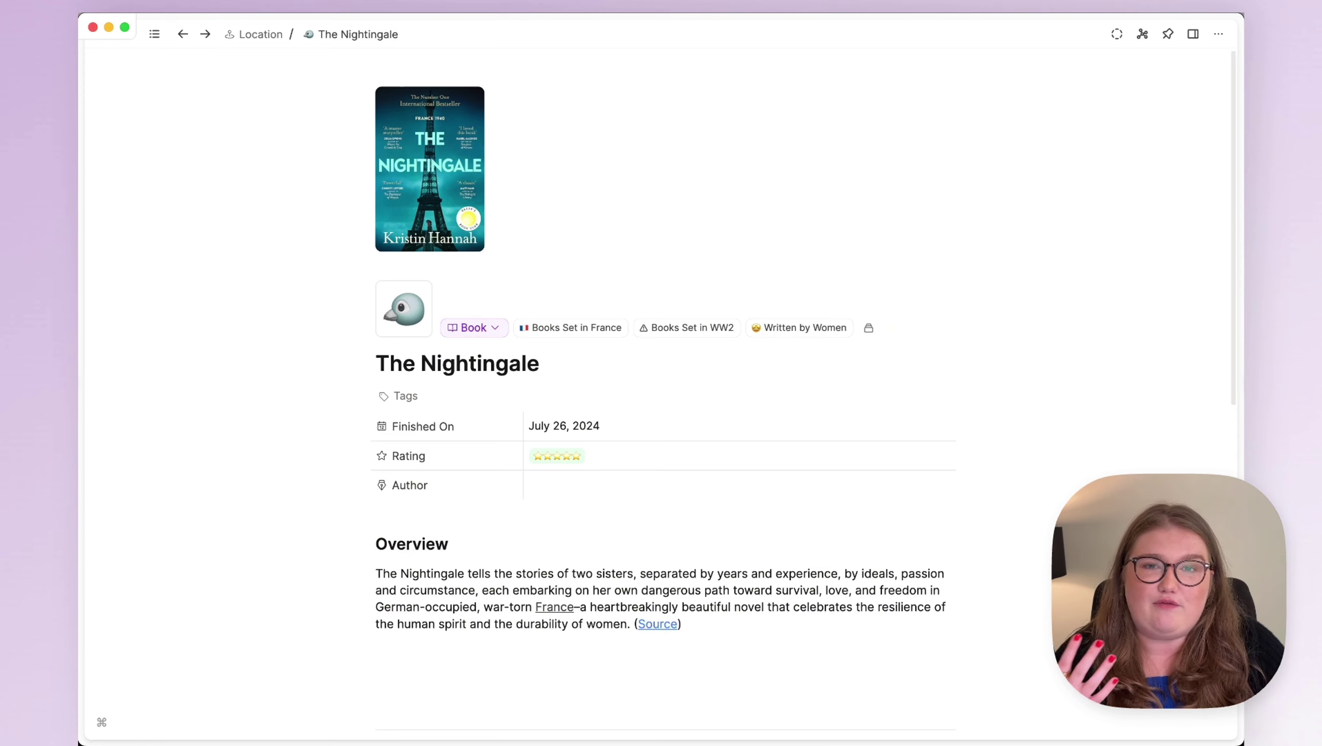
click(154, 35)
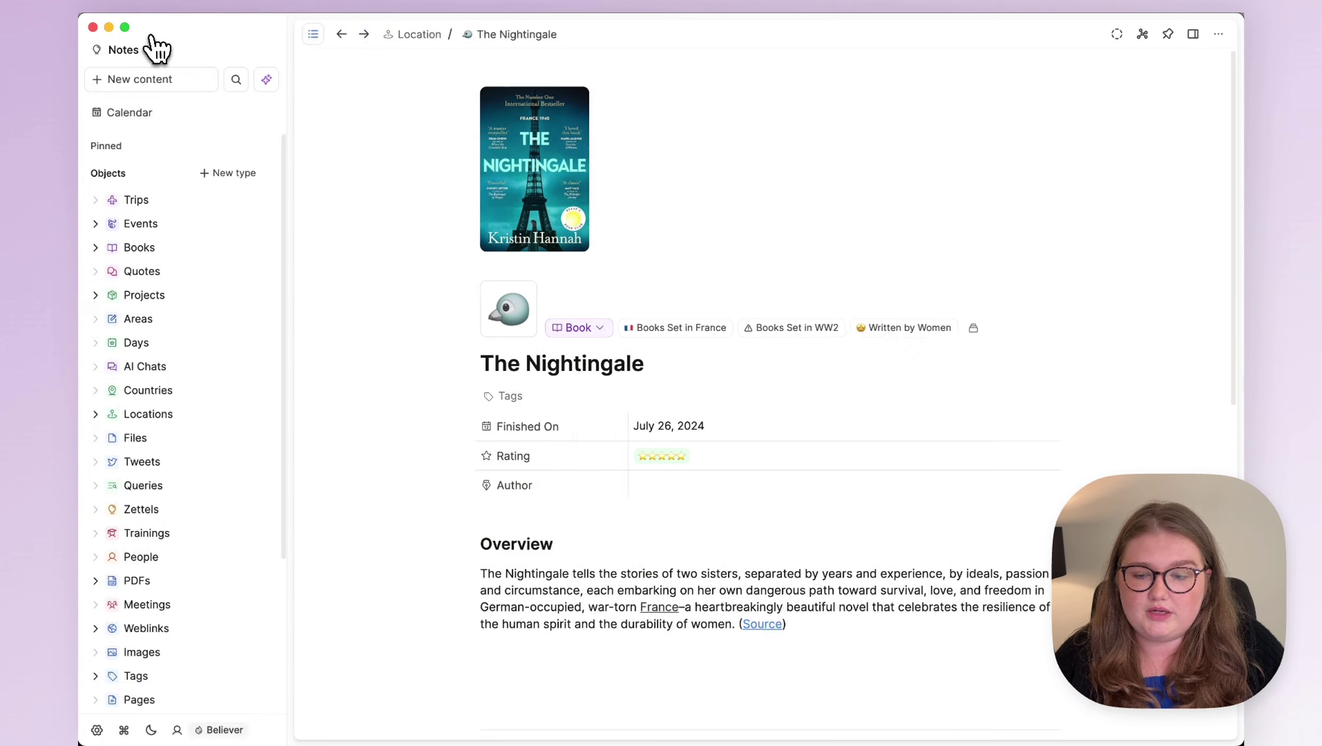
click(96, 730)
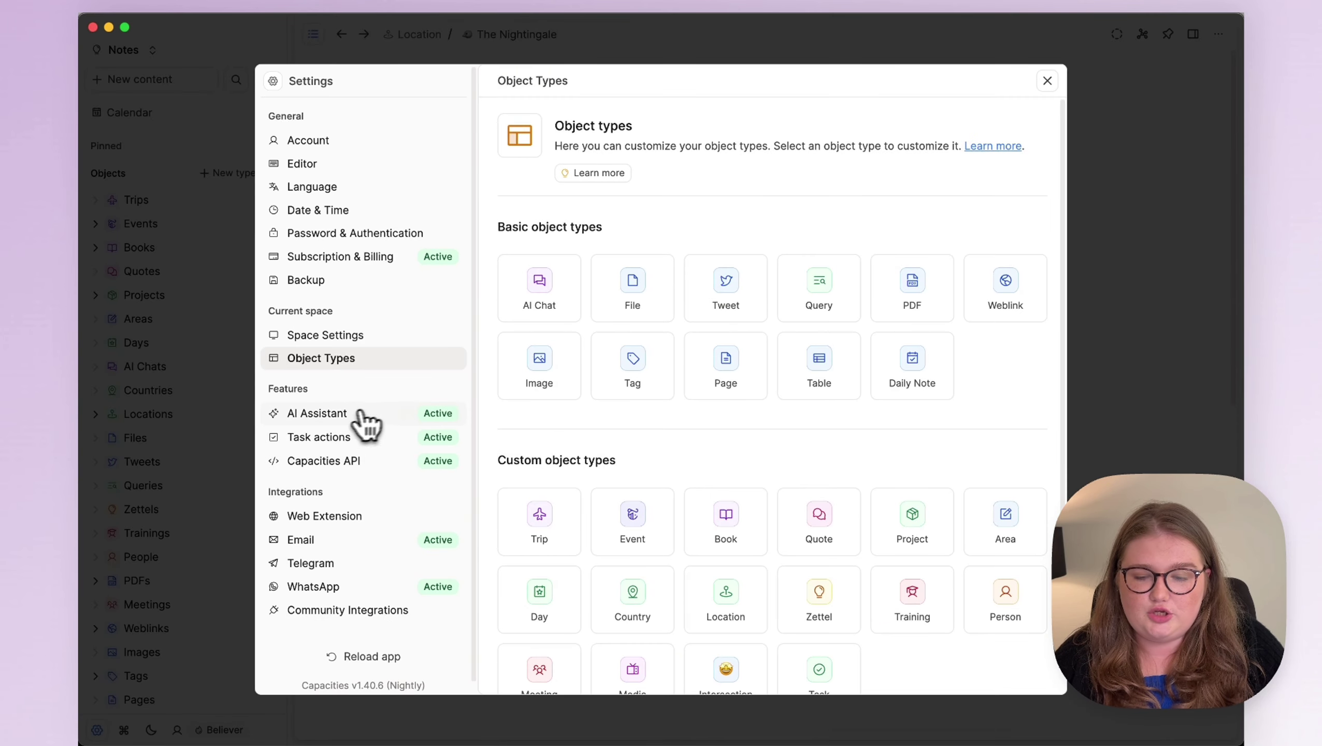
click(1128, 385)
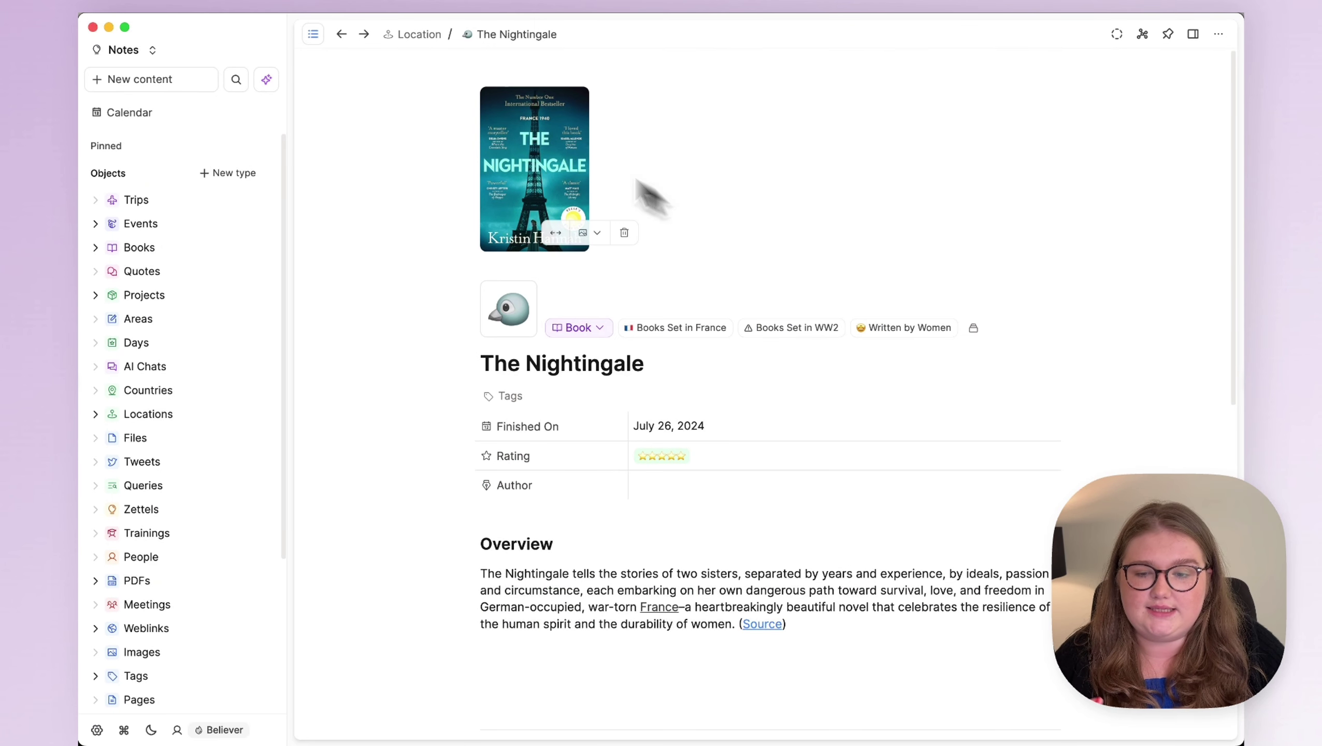
click(311, 36)
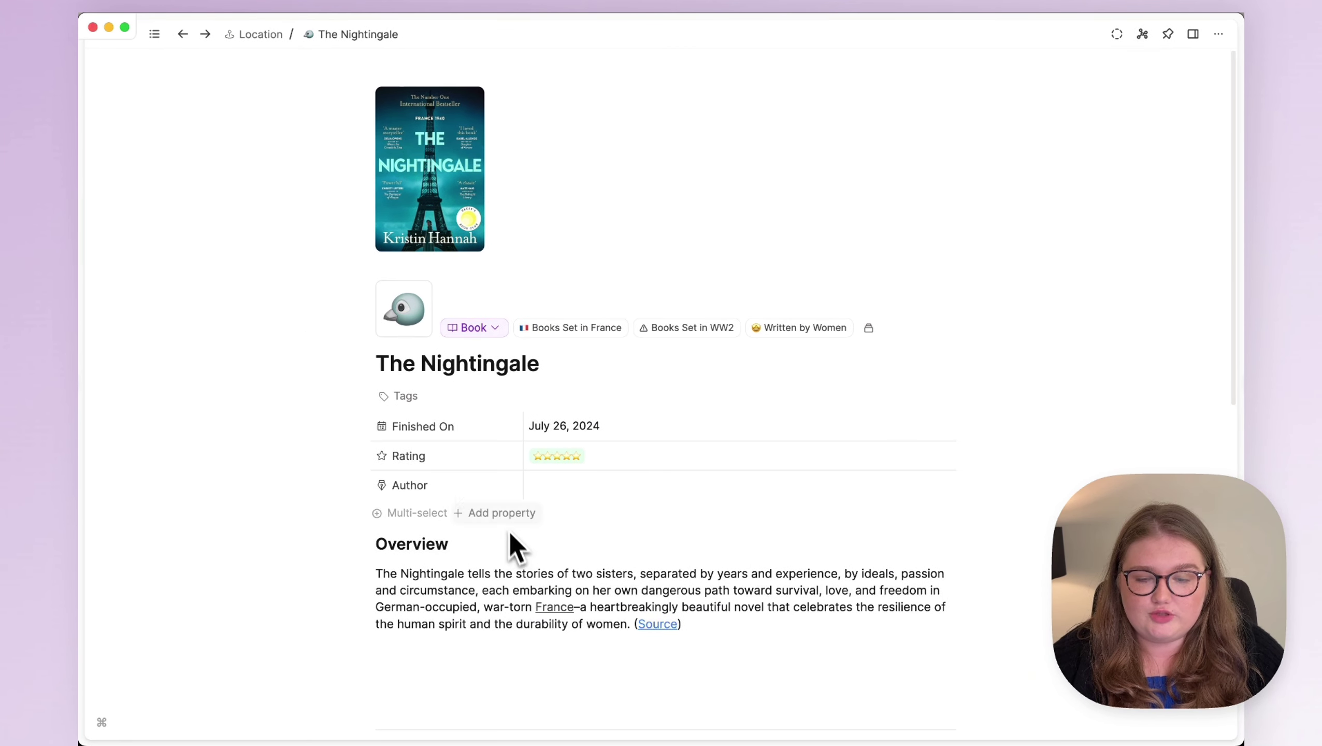
Have AI tag The Nightingale from existing tags: Archive, France, romance and war
scroll(397, 457, down, 3)
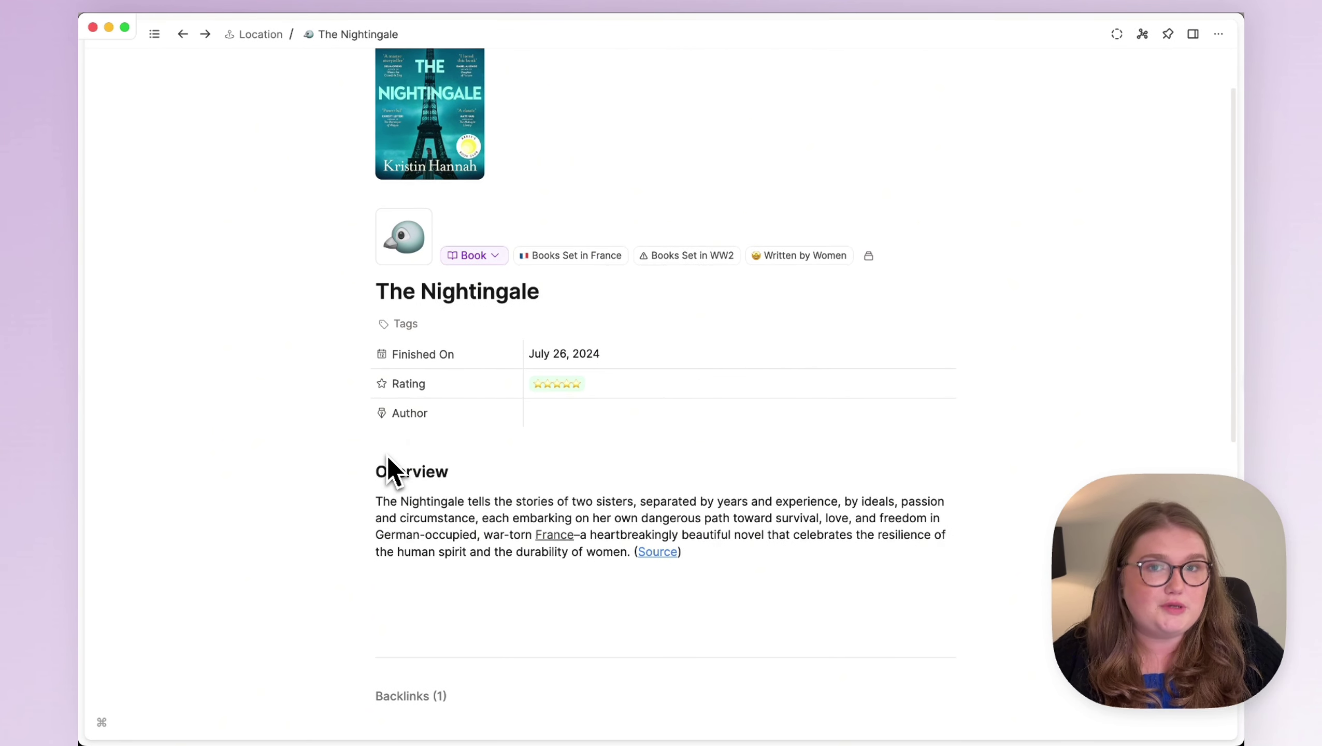
click(401, 334)
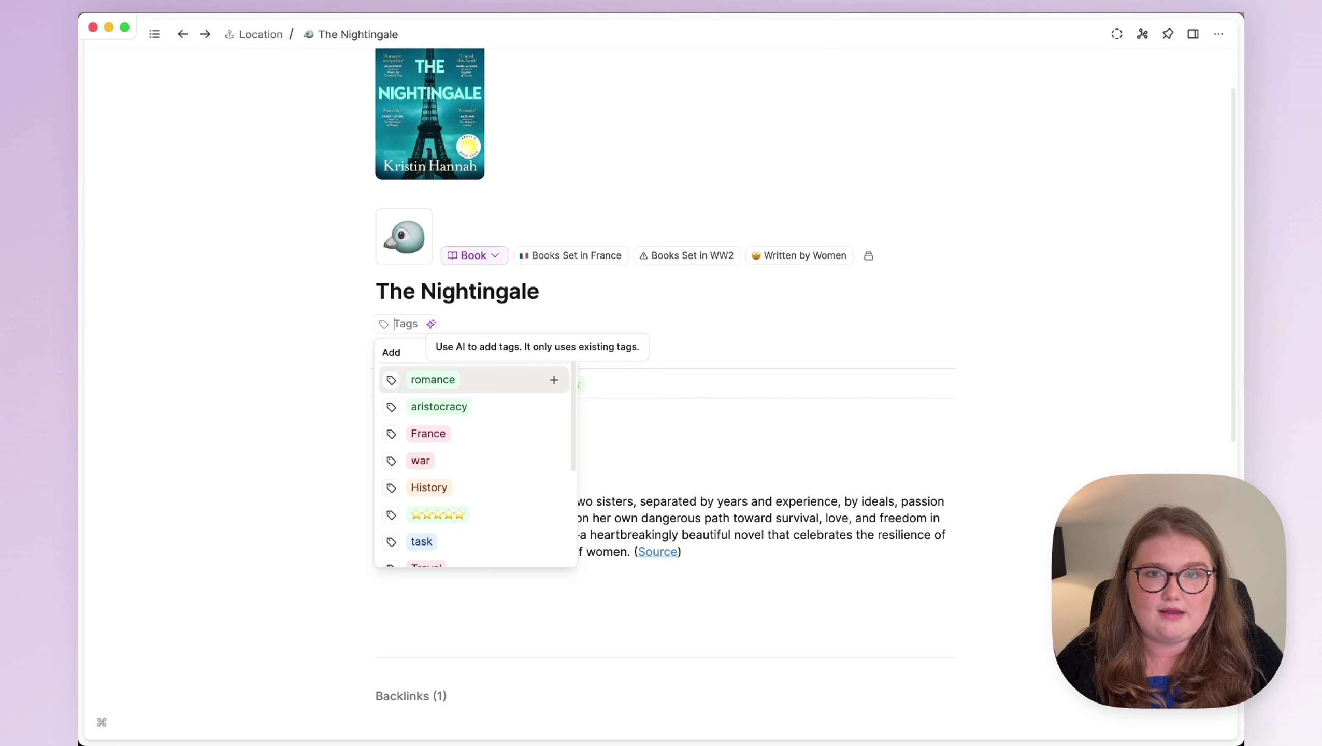
click(431, 324)
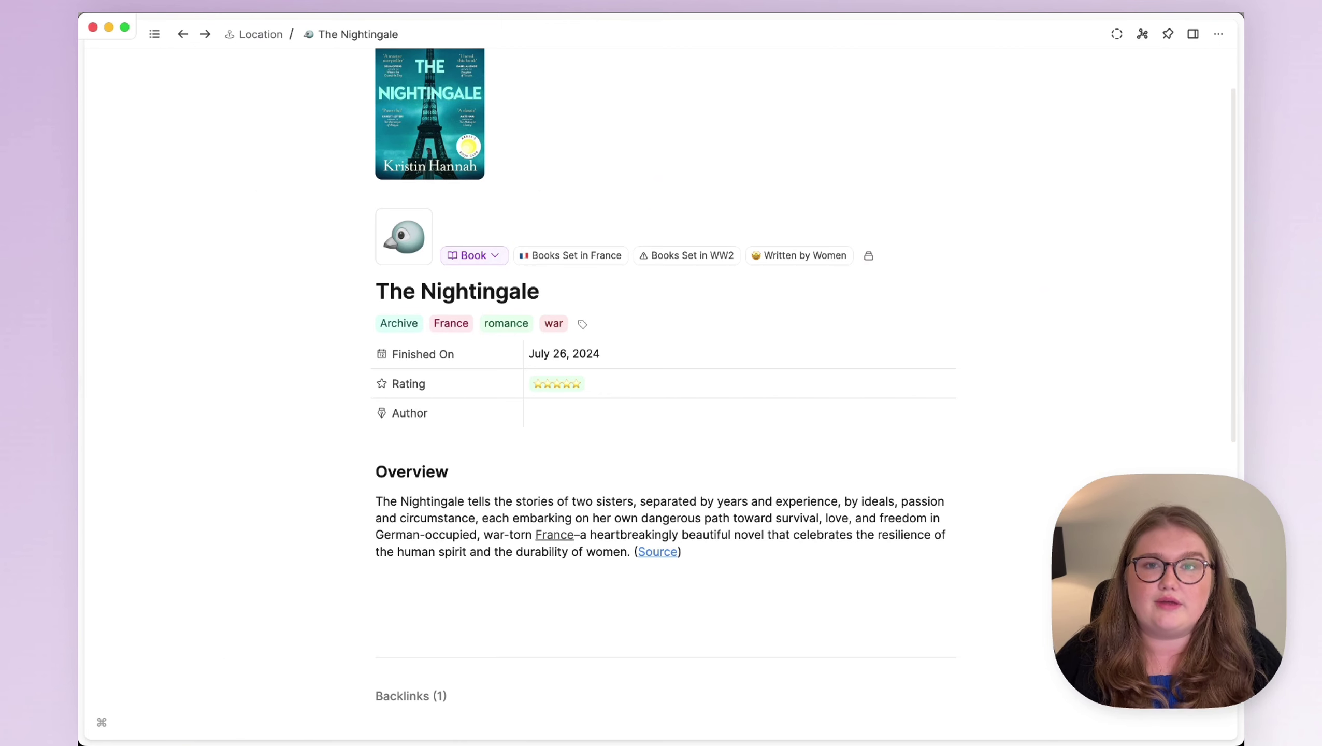
mouse_move(737, 304)
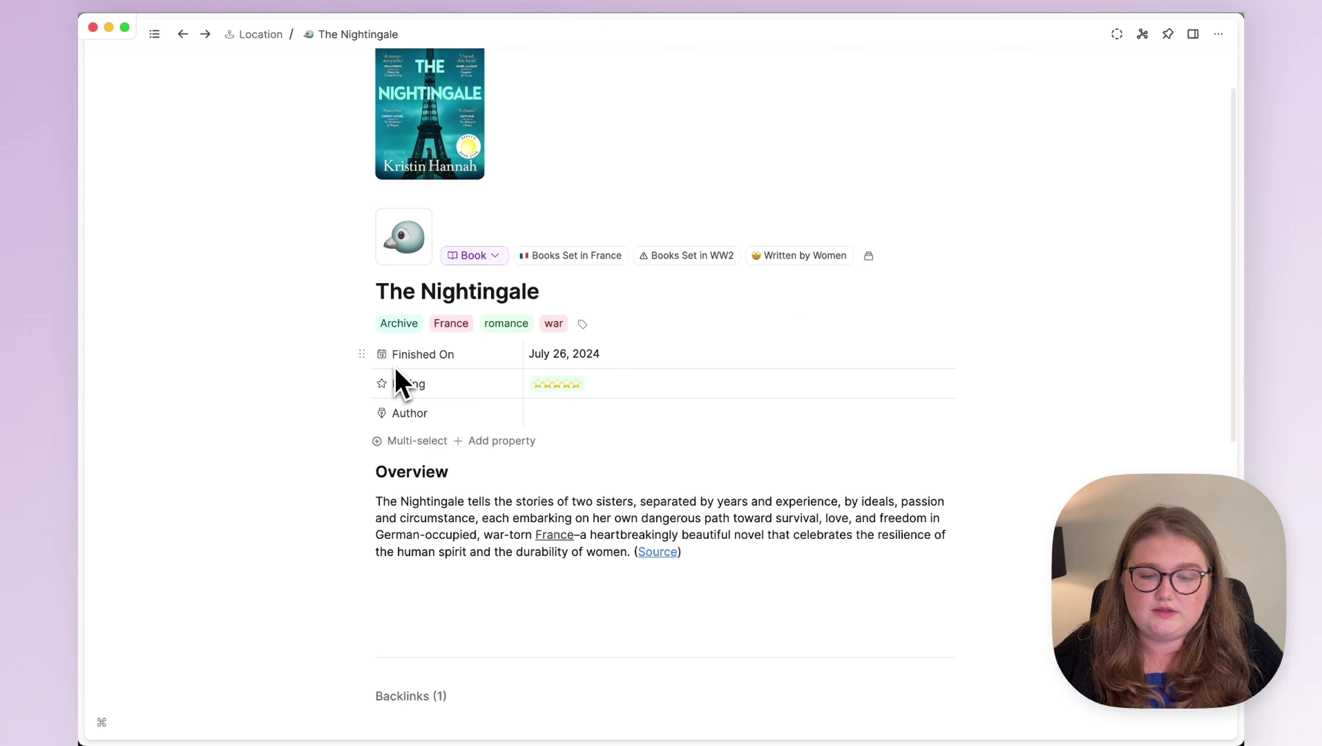
Delete the Archive tag from The Nightingale and open the Book type page
click(425, 319)
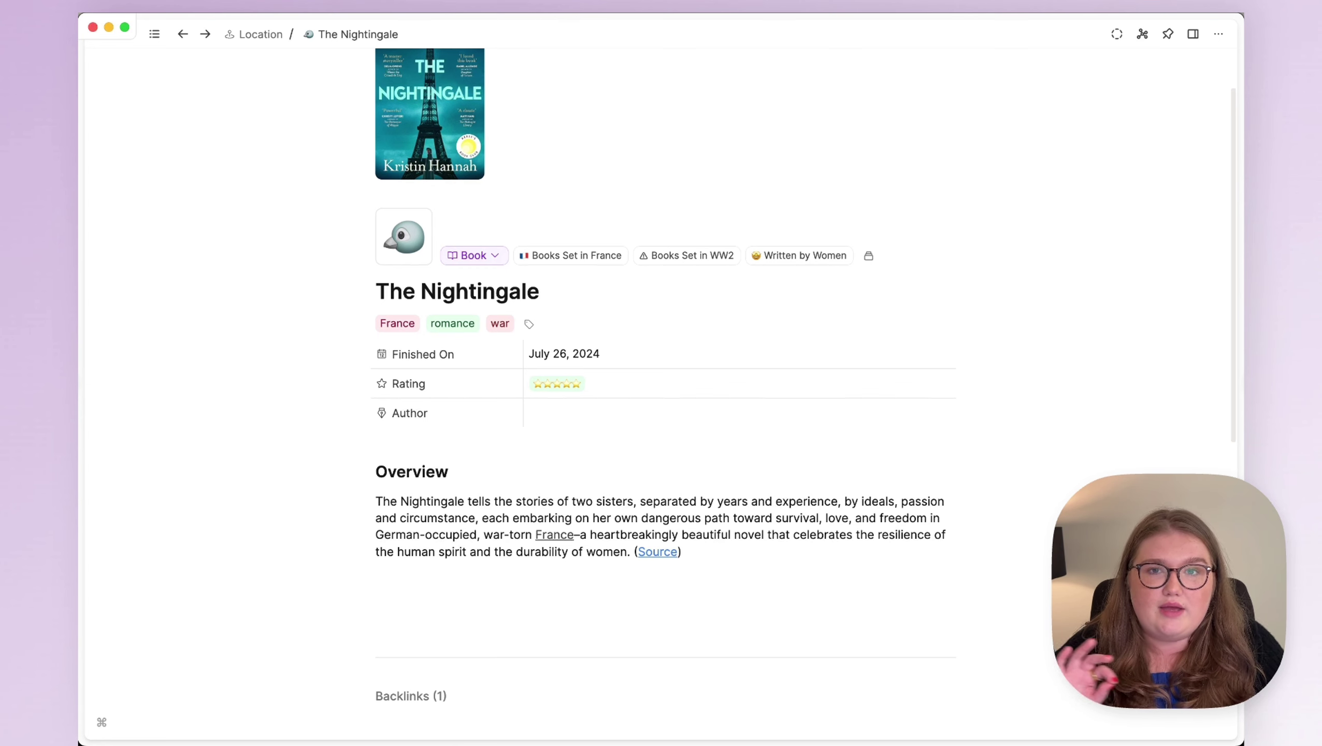
click(467, 258)
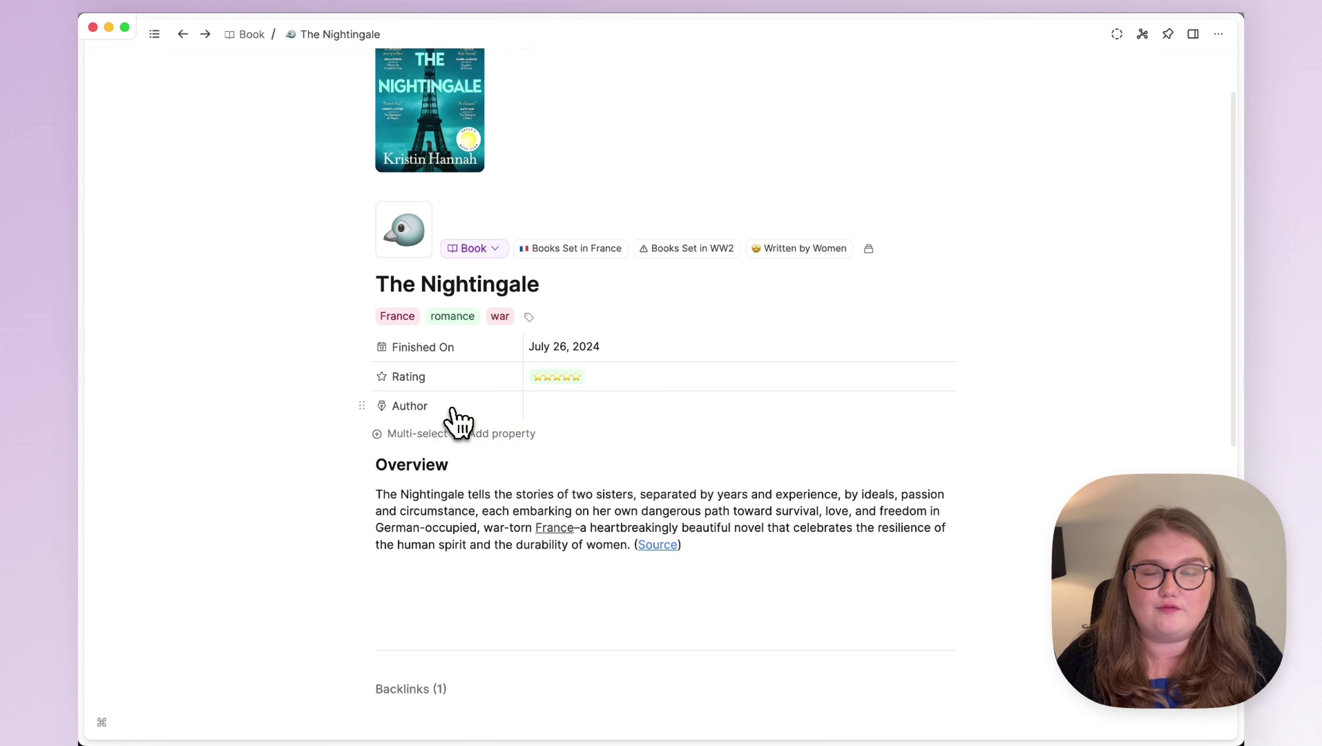
Open the Book type's Author property settings and enable AI auto-fill, keeping Person as its link type
click(582, 410)
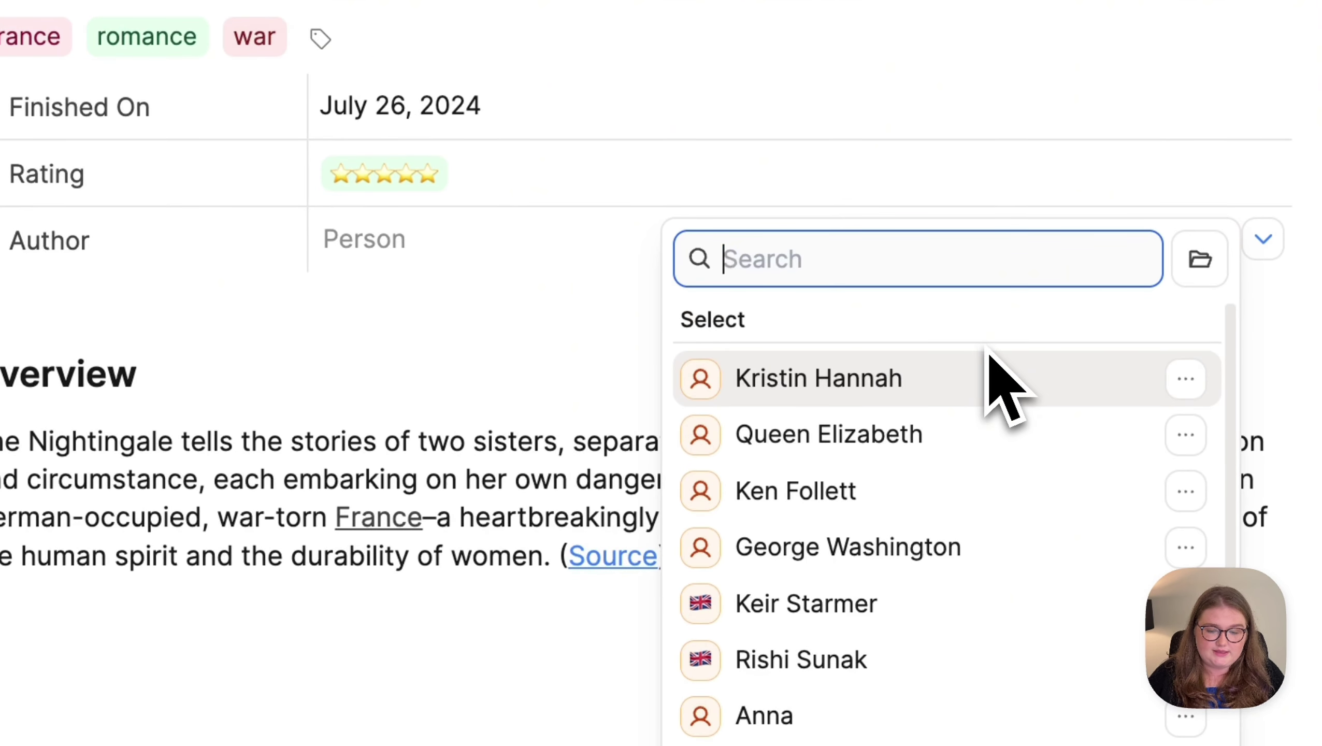
click(422, 375)
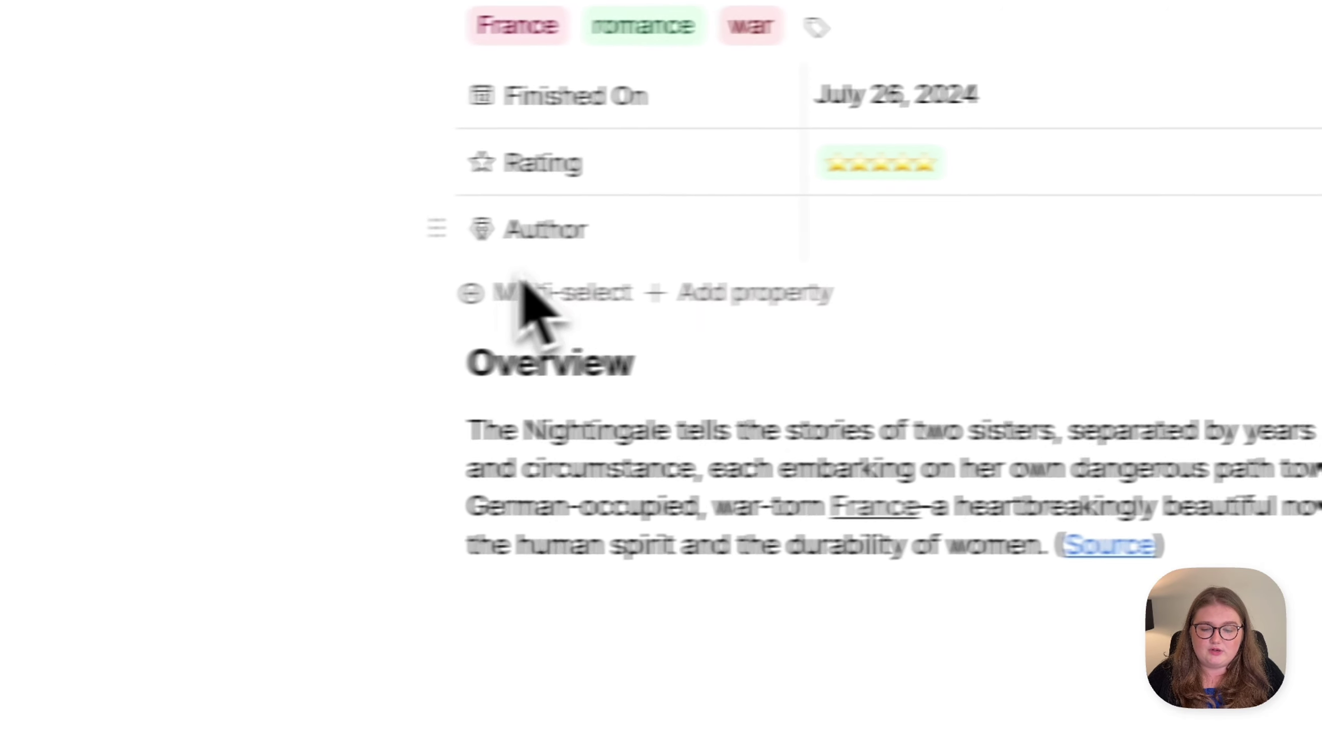
click(553, 227)
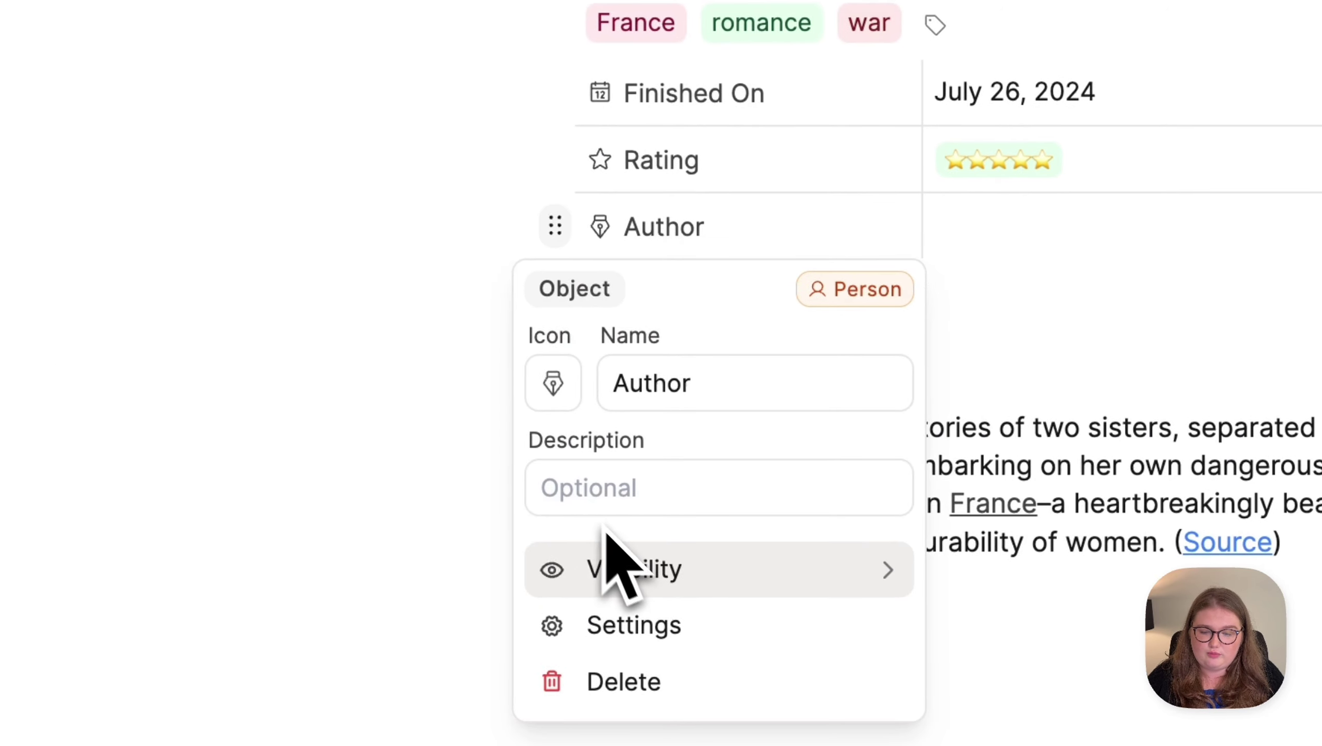
click(407, 443)
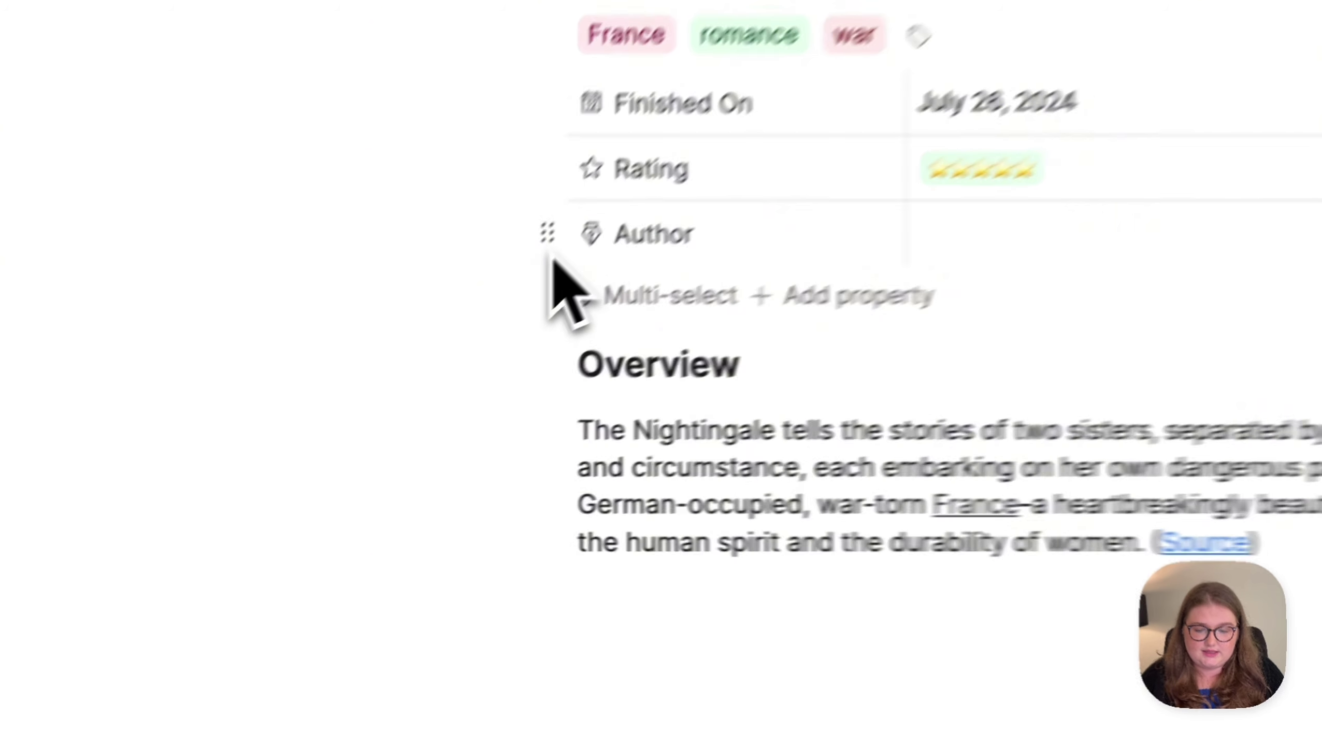
click(555, 227)
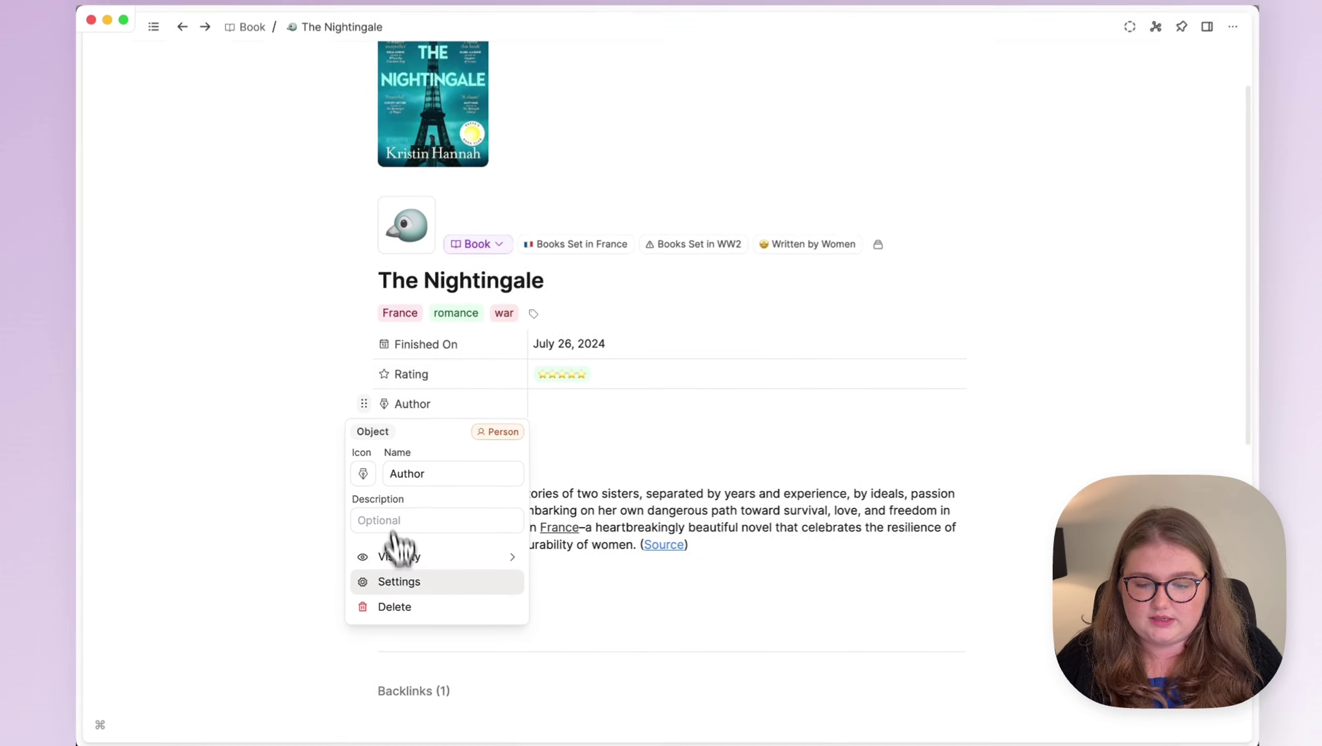
click(407, 581)
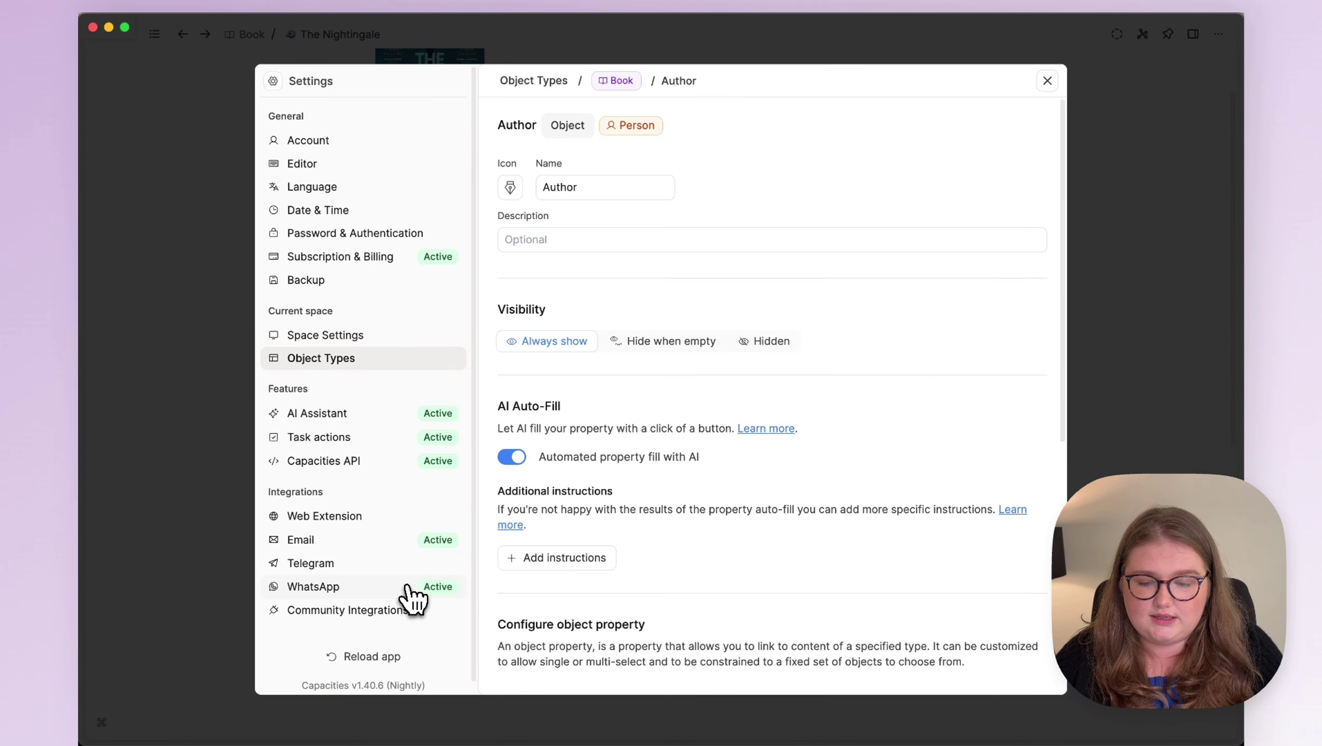
scroll(616, 439, down, 5)
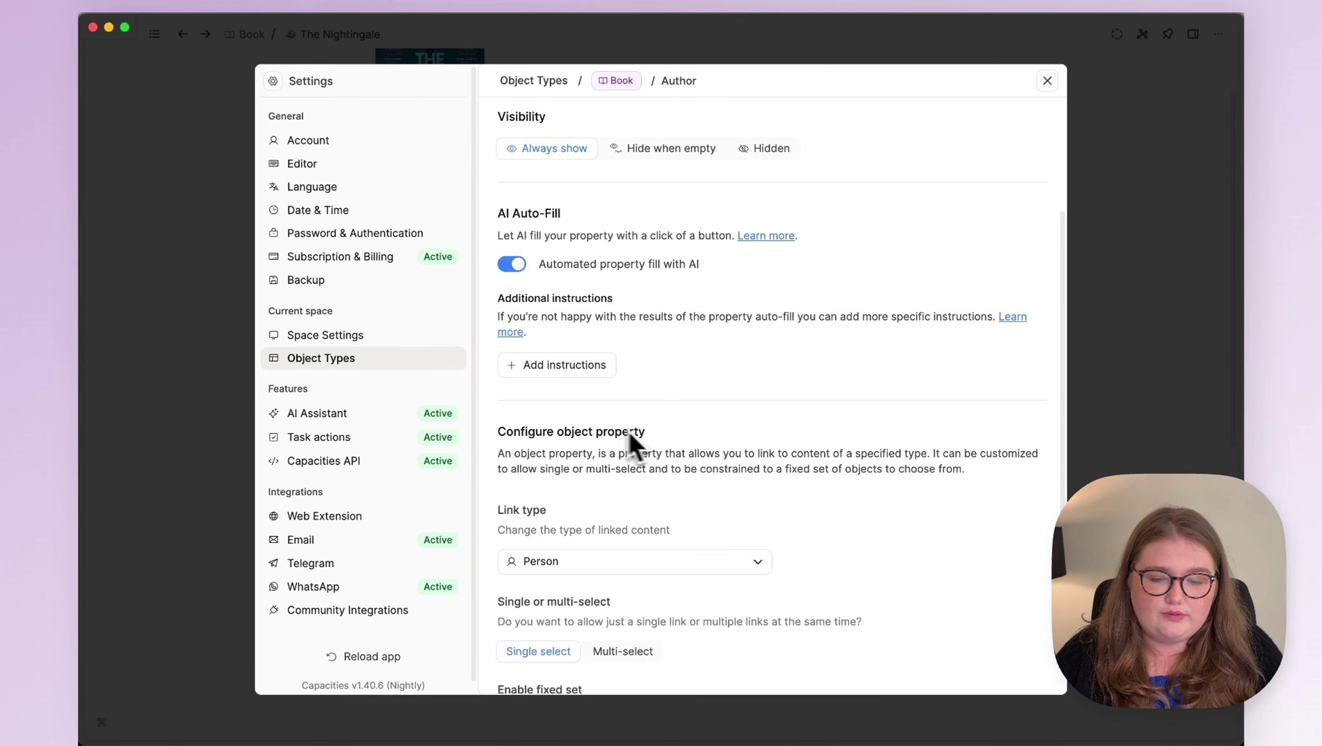
scroll(720, 449, down, 5)
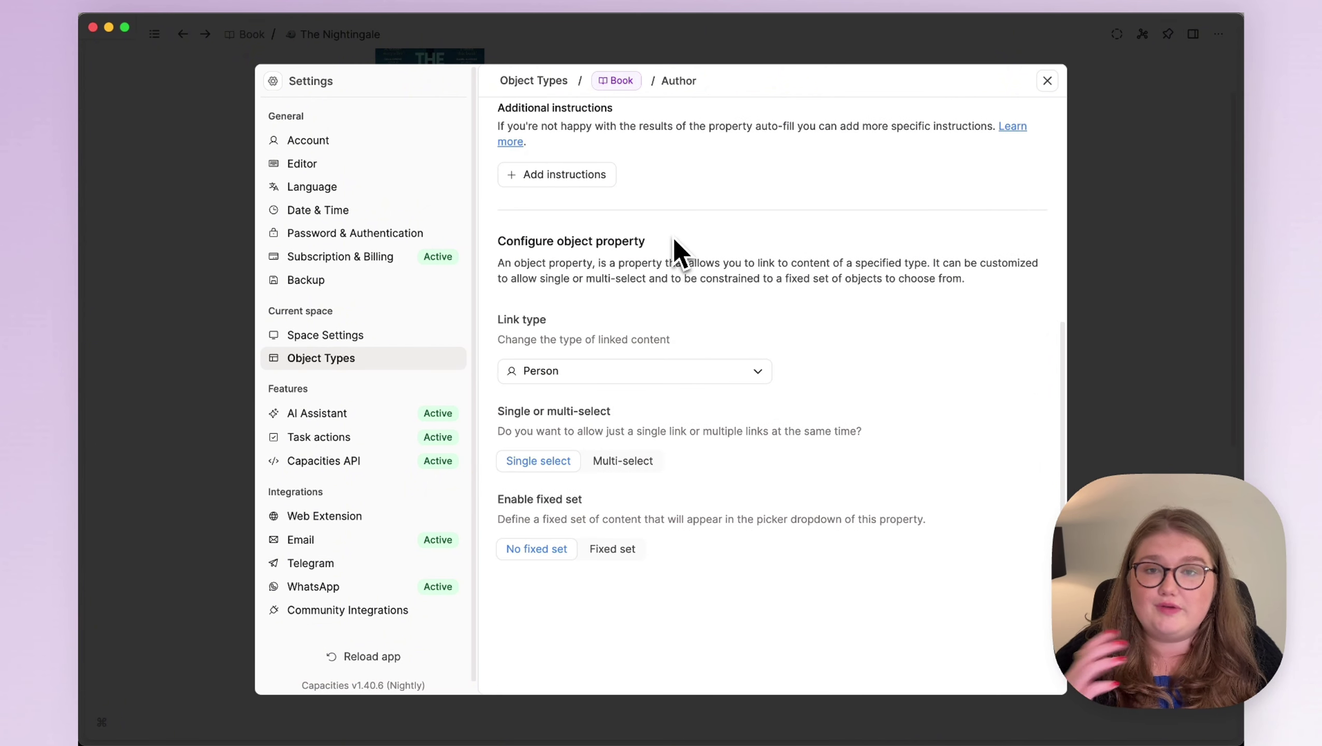
scroll(673, 243, up, 2)
scroll(673, 246, up, 4)
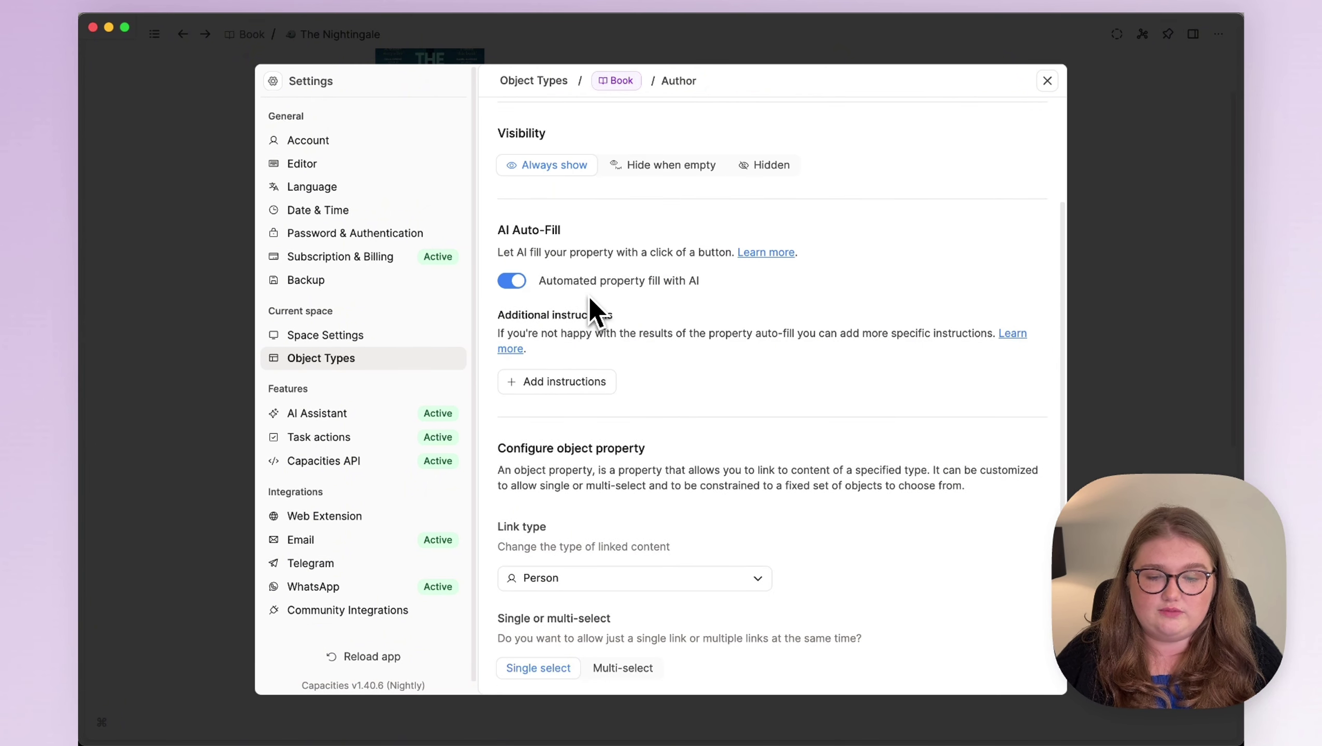
Have AI fill in The Nightingale's Author
click(194, 432)
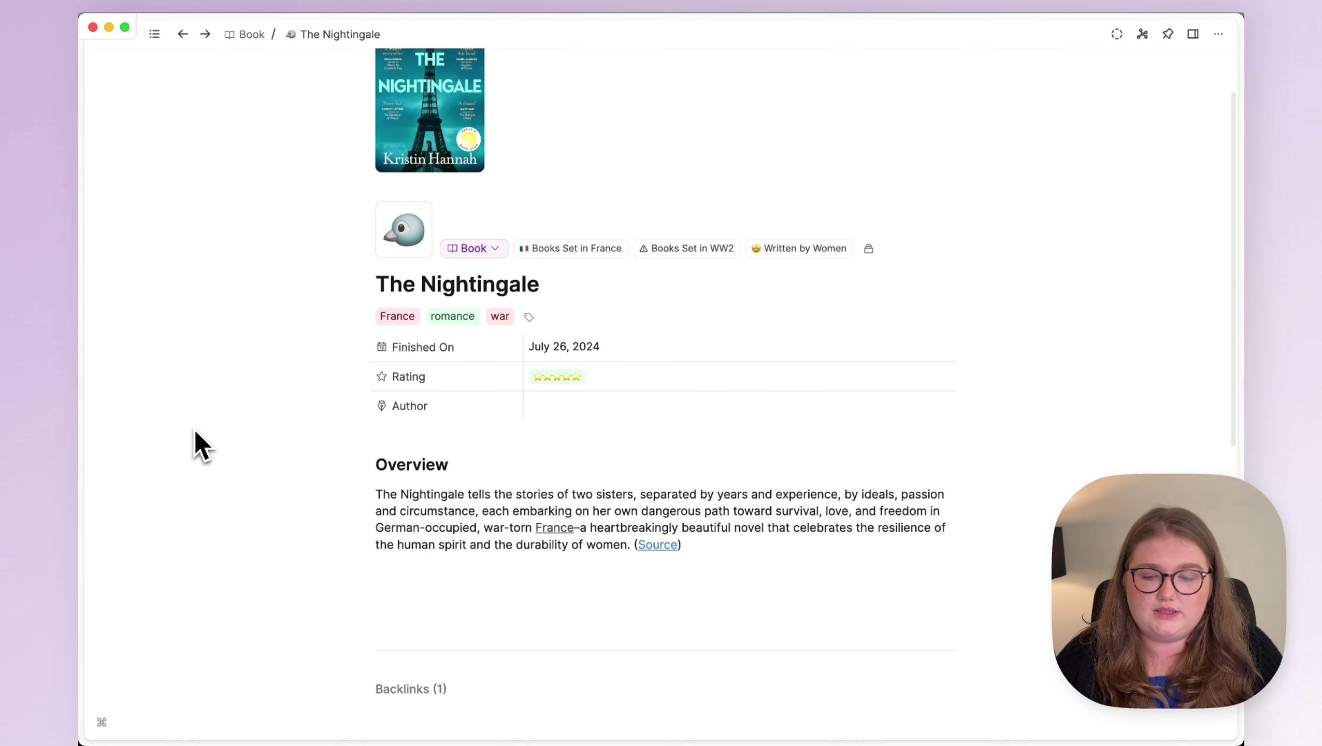
mouse_move(776, 431)
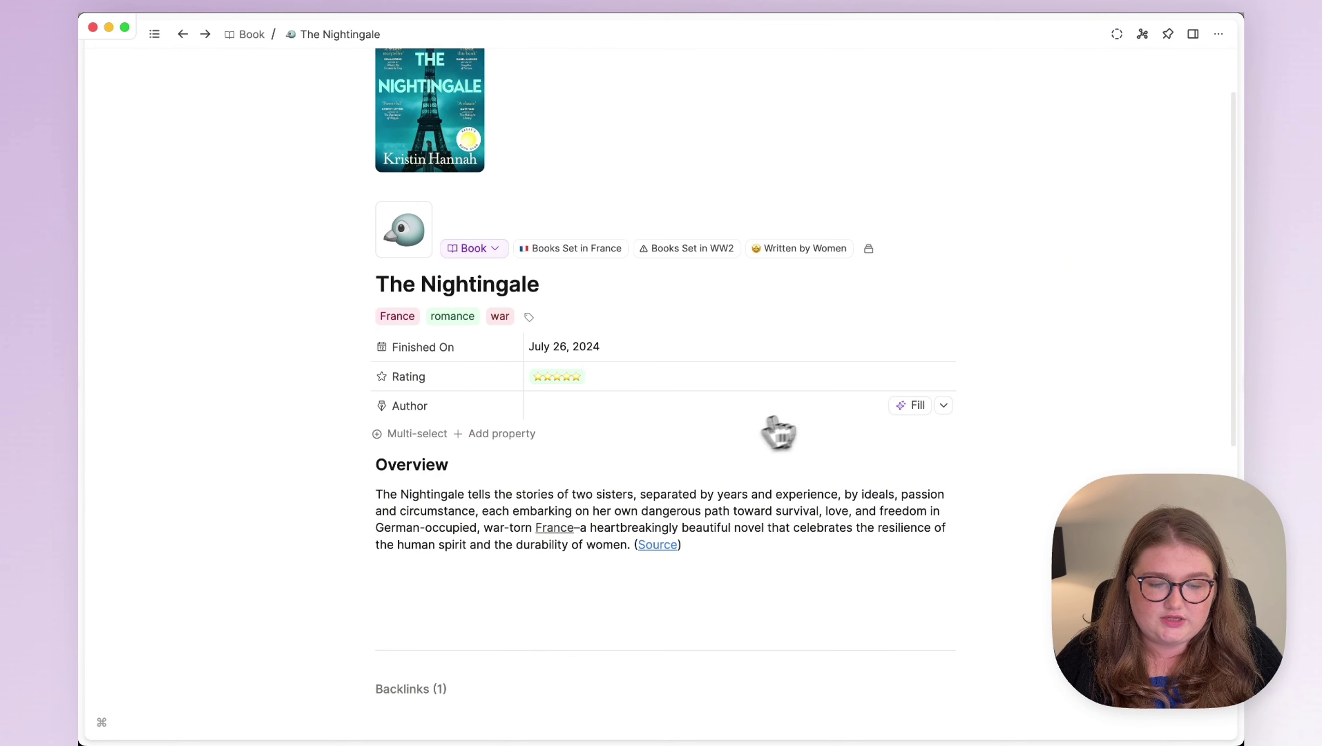
click(913, 409)
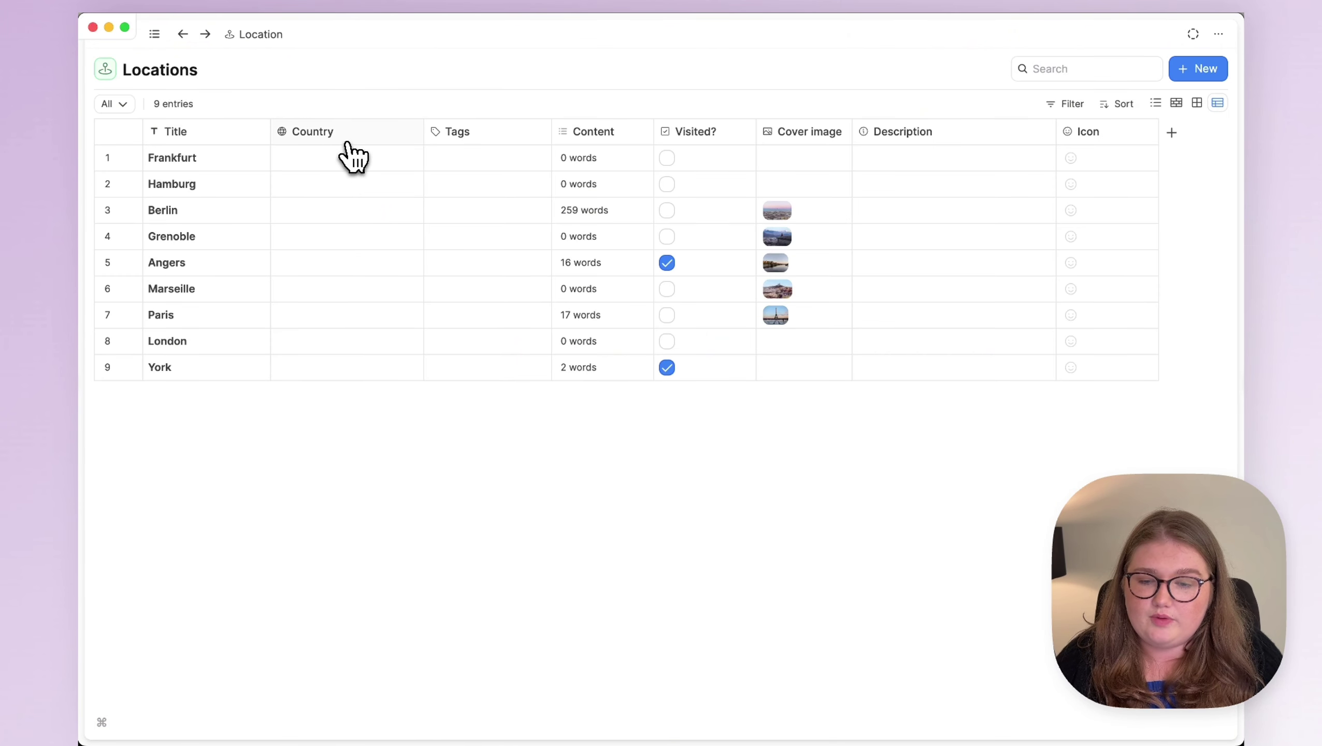
Have AI fill the Country for Frankfurt, Grenoble and London, giving London United Kingdom
click(372, 158)
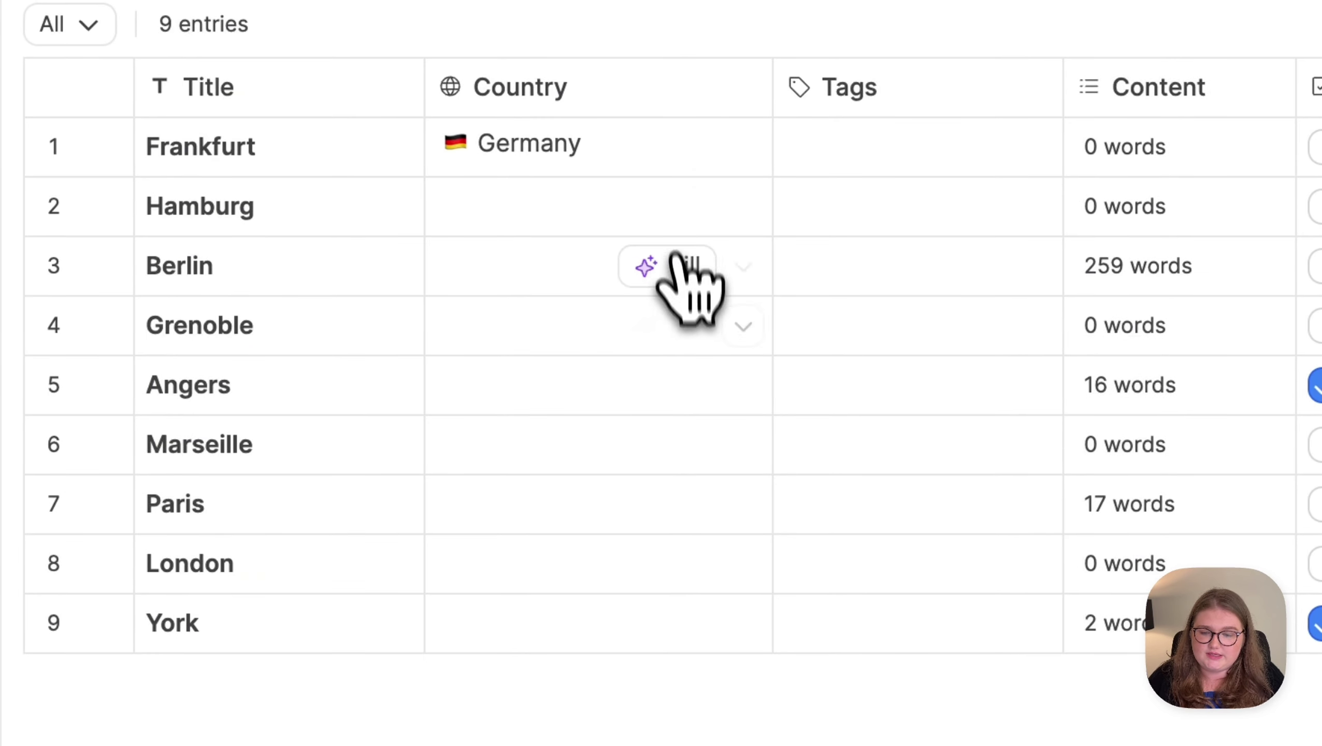
click(673, 324)
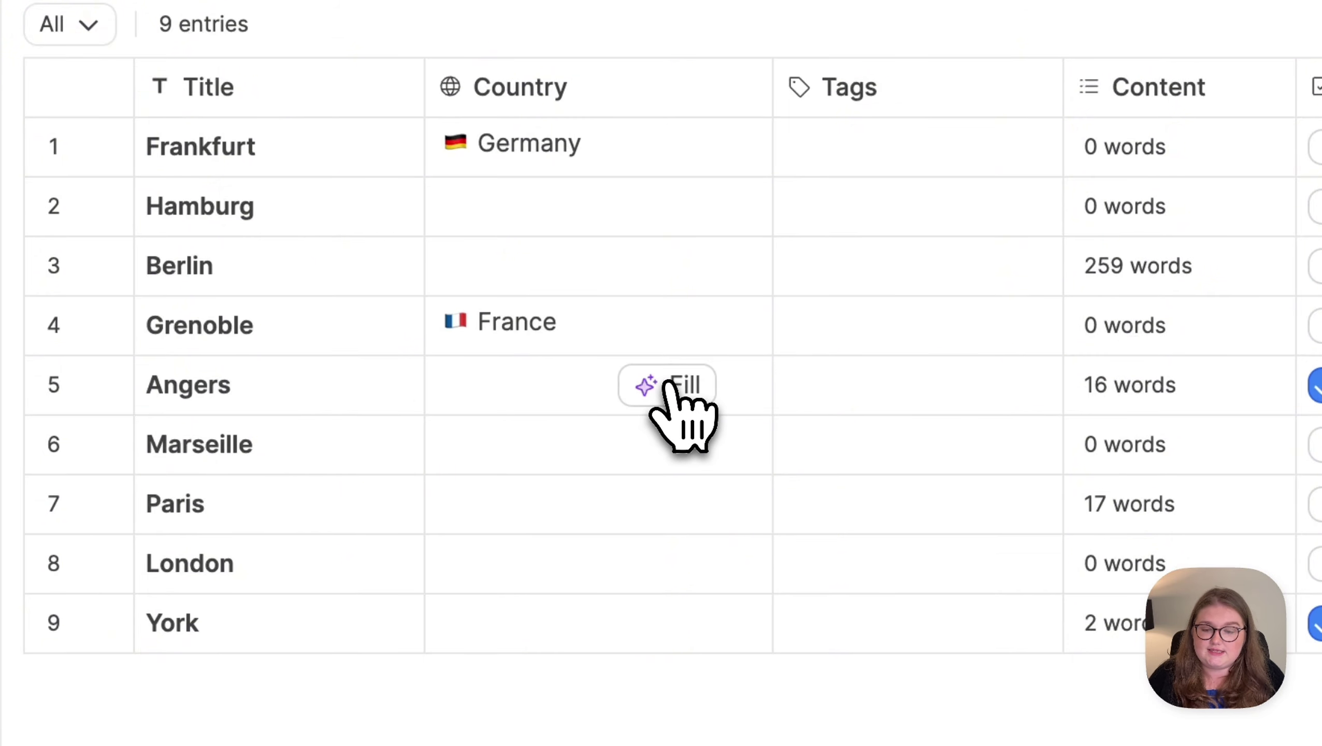
click(647, 565)
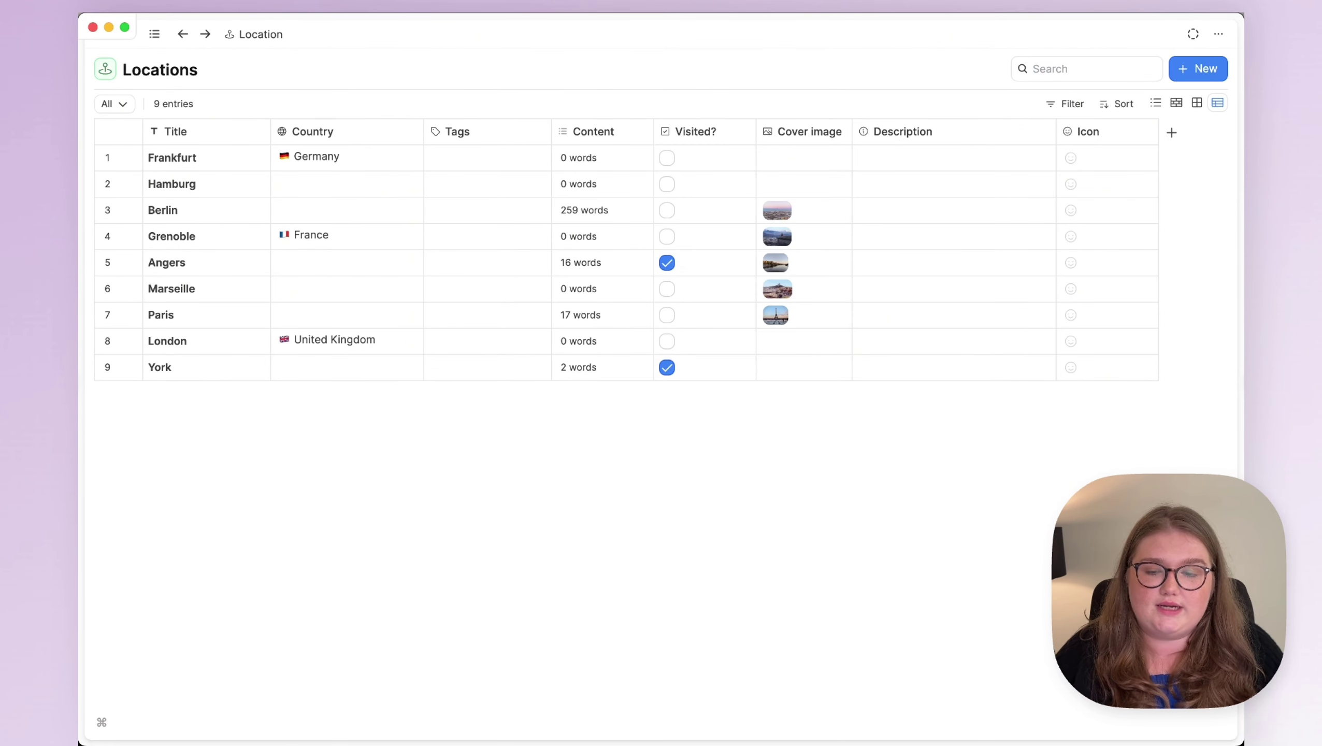
mouse_move(366, 180)
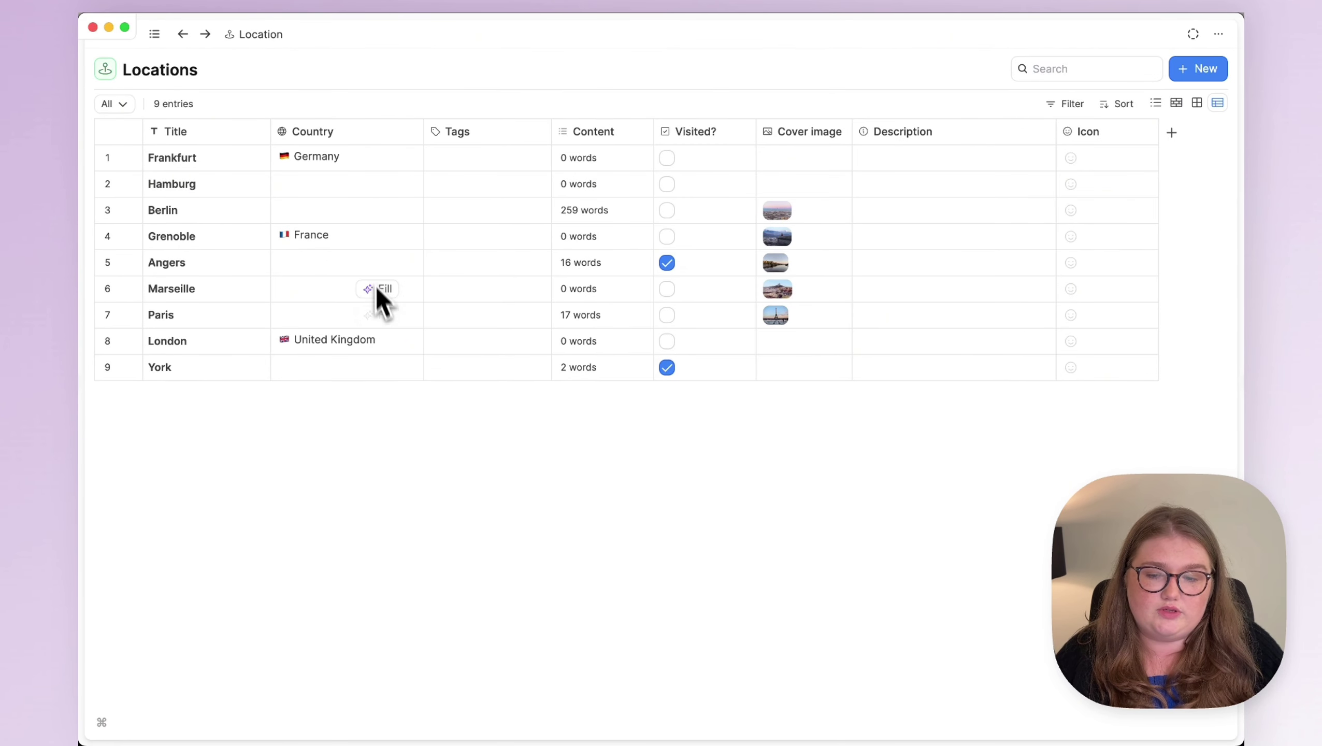
mouse_move(376, 340)
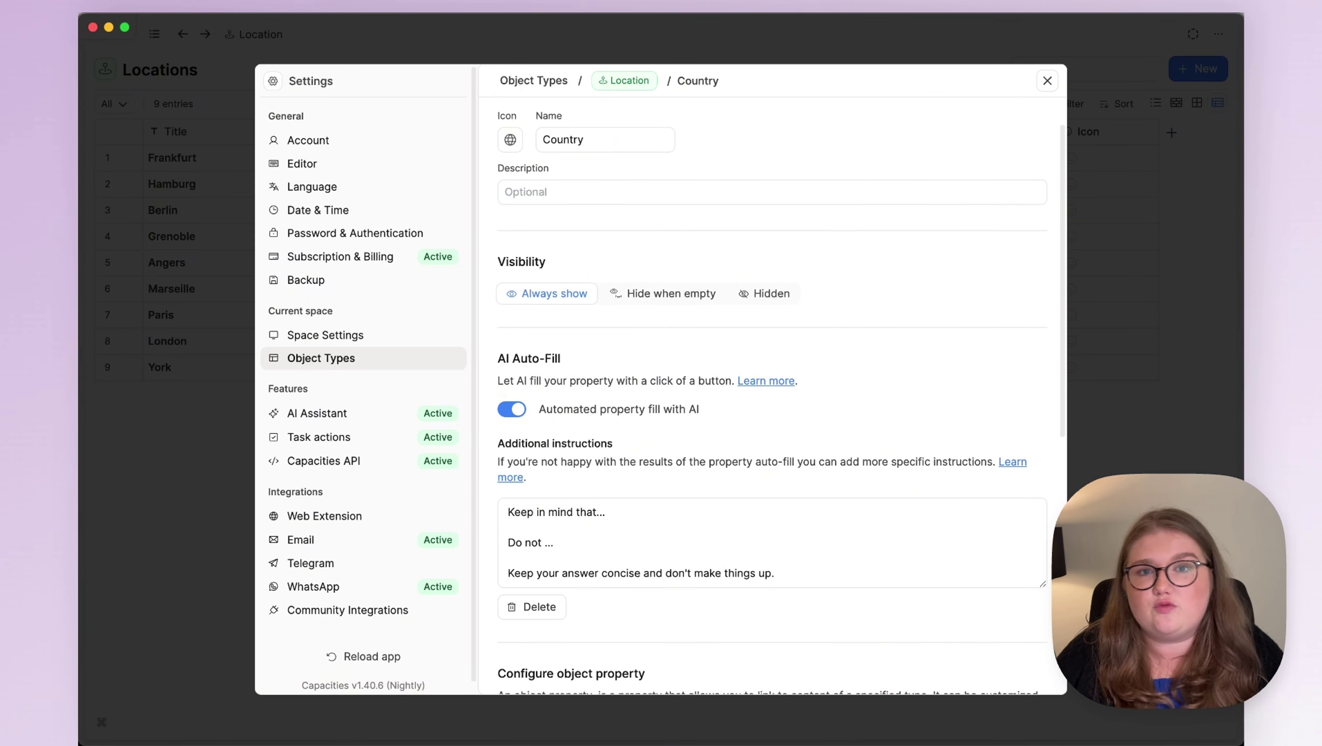
Start editing the Country property's AI instructions, then go back to the Location type's property list
scroll(643, 472, down, 3)
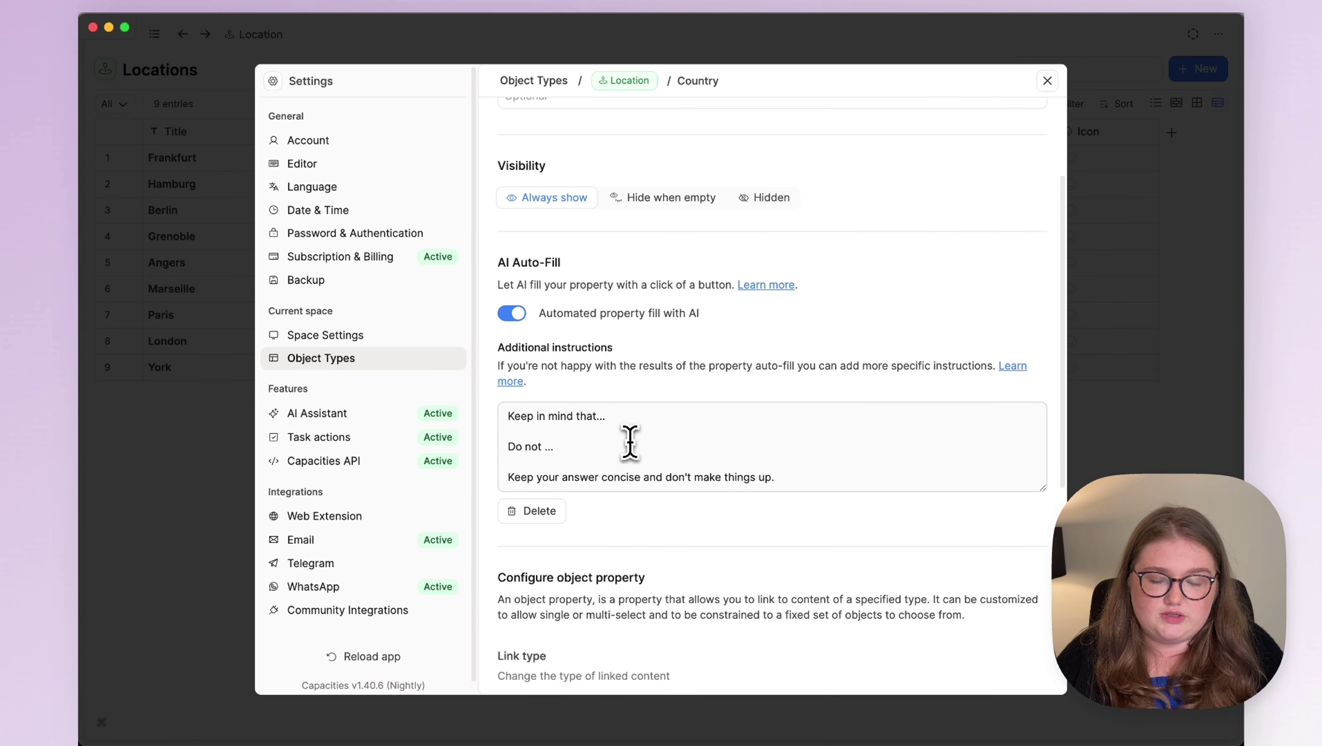
click(633, 432)
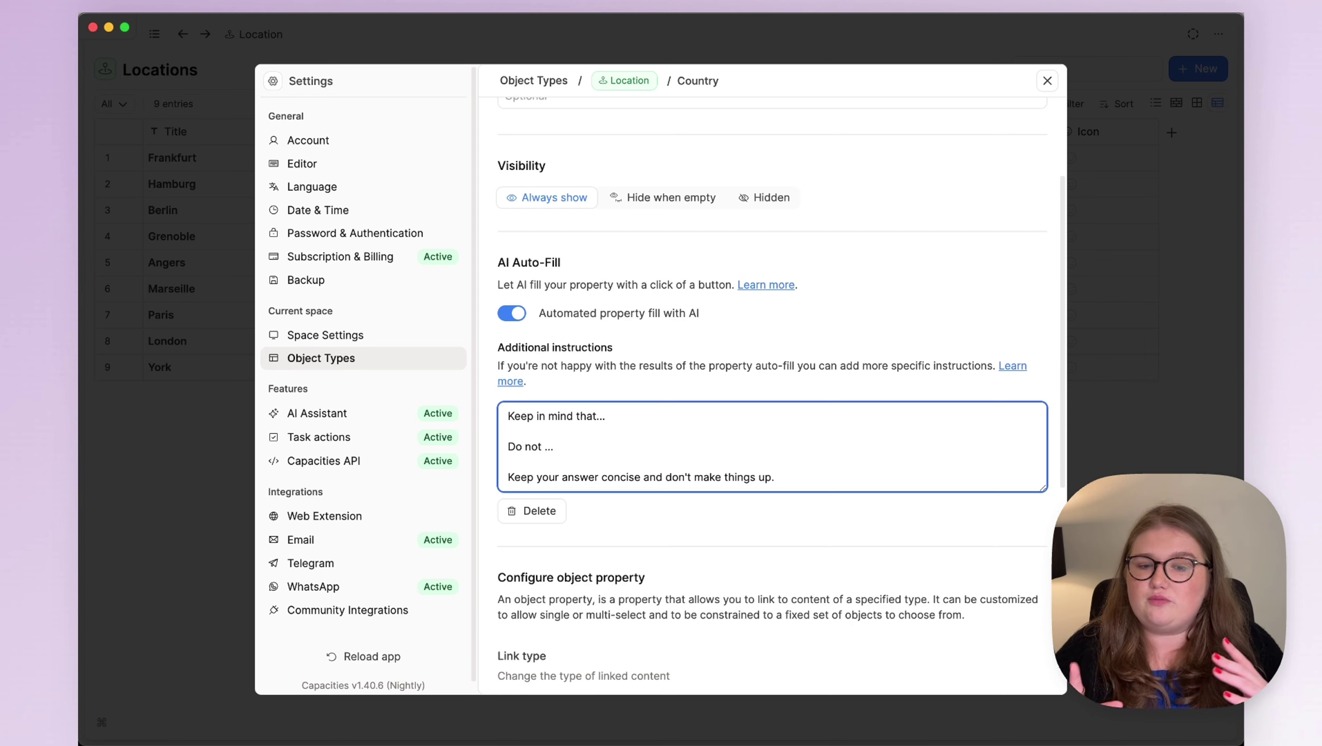
click(628, 82)
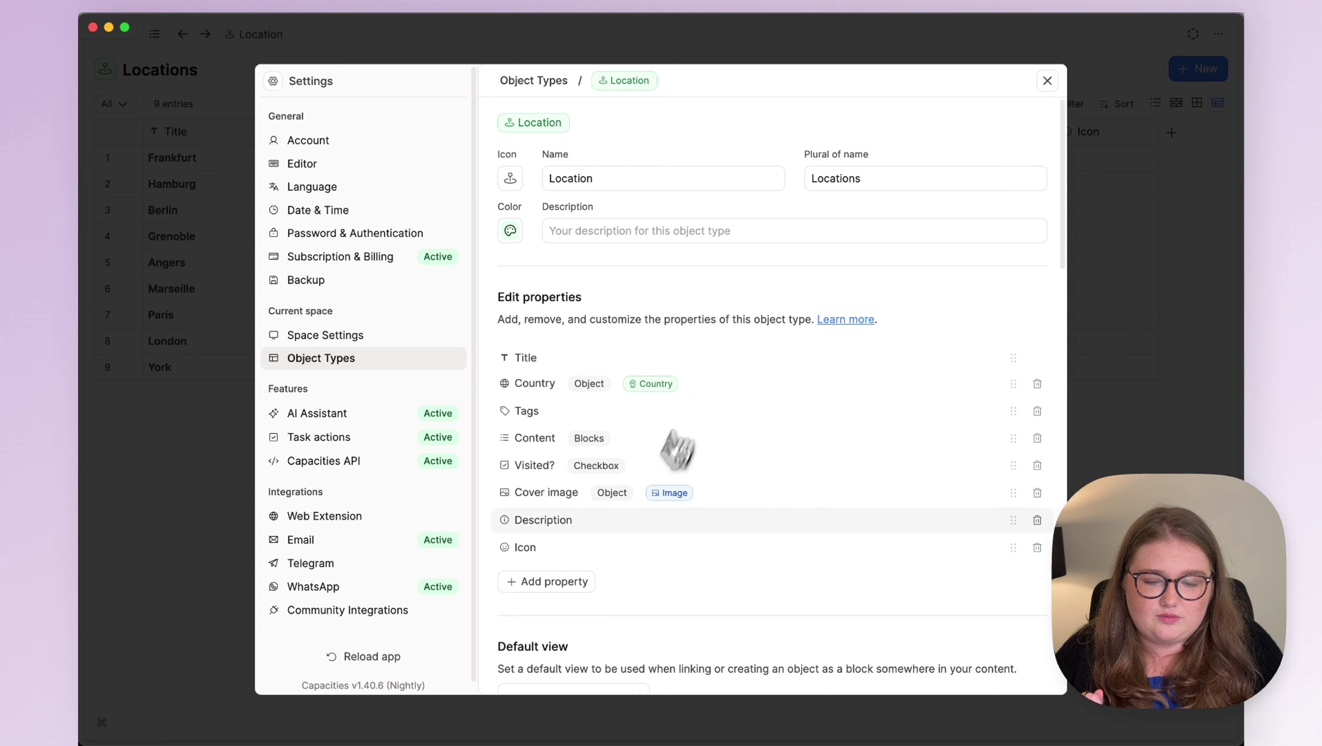
Add a Text property with AI auto-fill to the Location type, then open Frankfurt's page
click(553, 581)
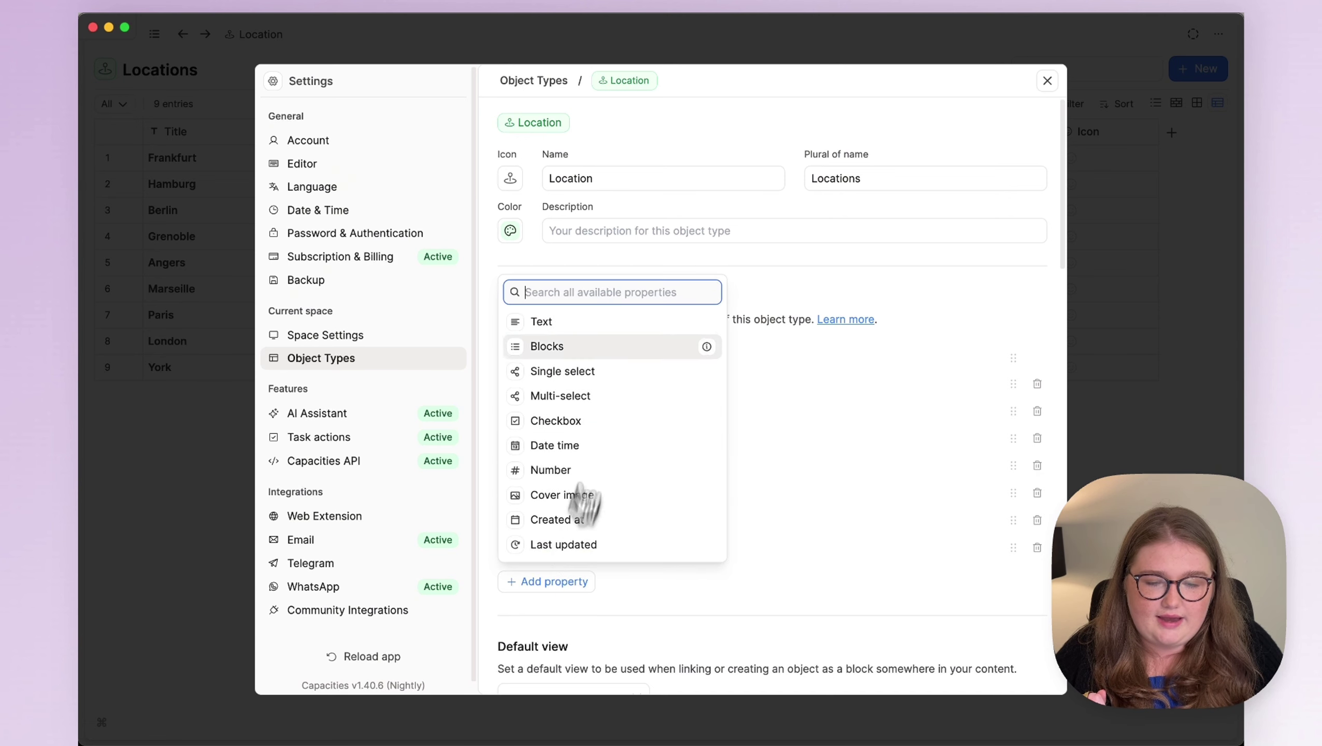
click(615, 342)
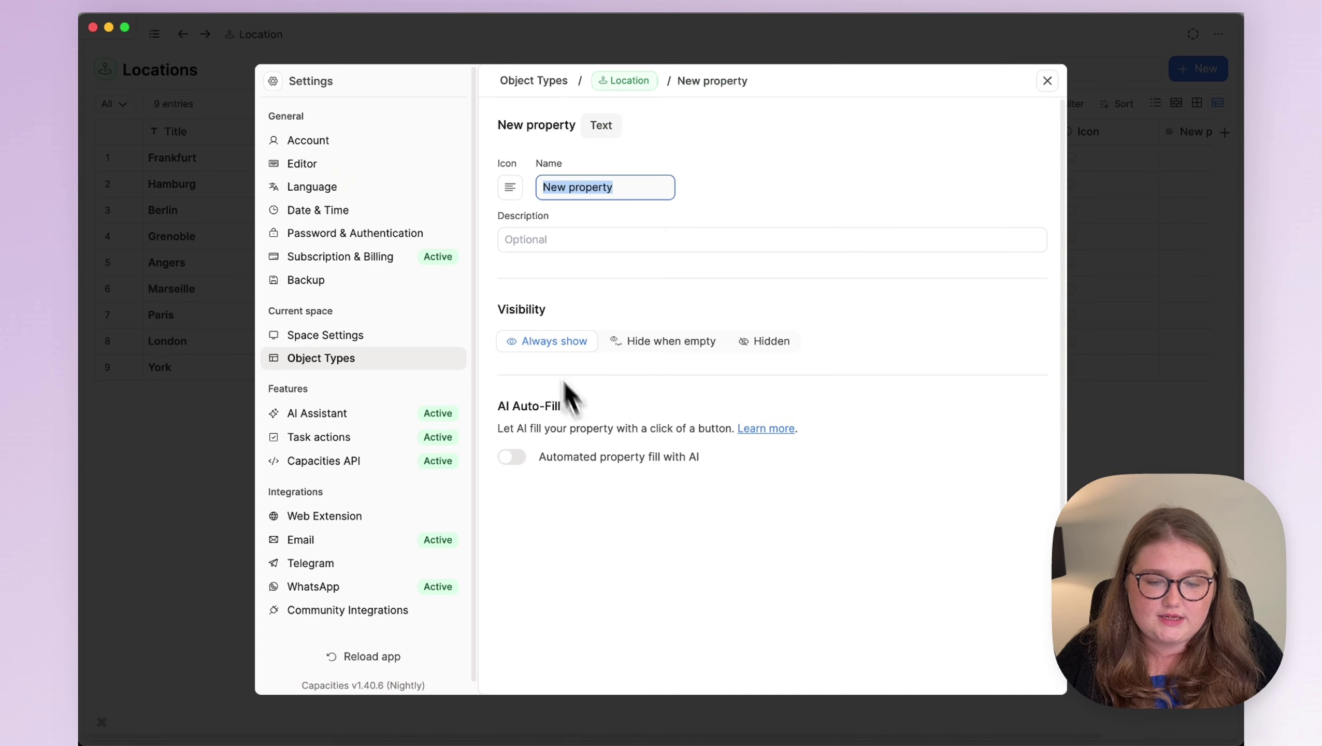
click(513, 454)
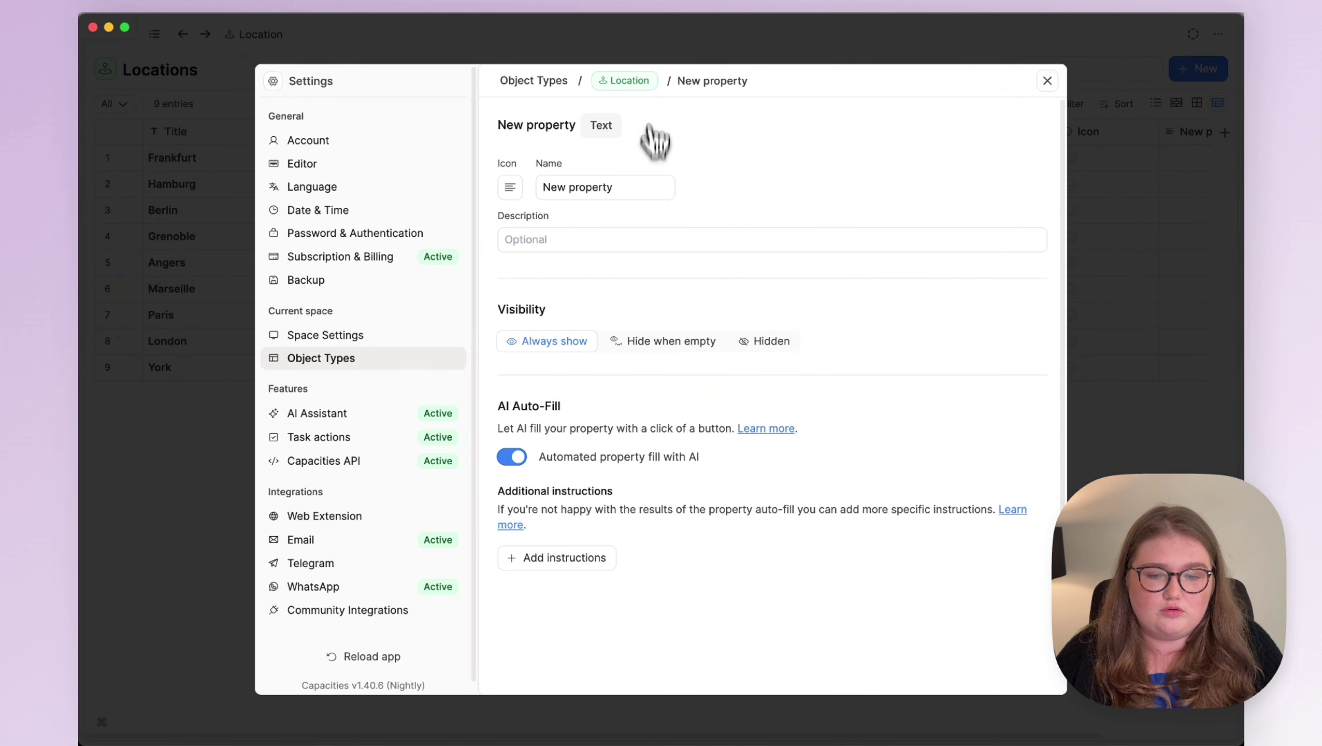
click(628, 80)
click(1097, 399)
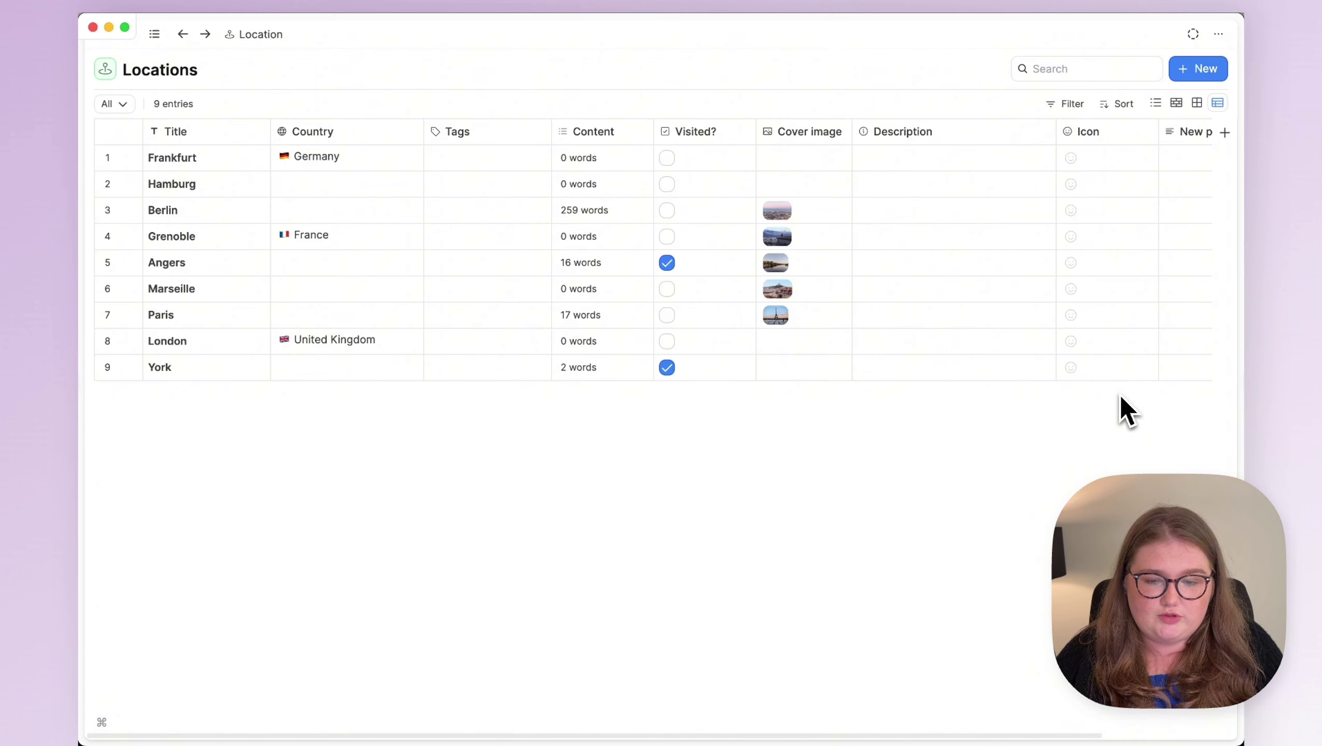
click(252, 158)
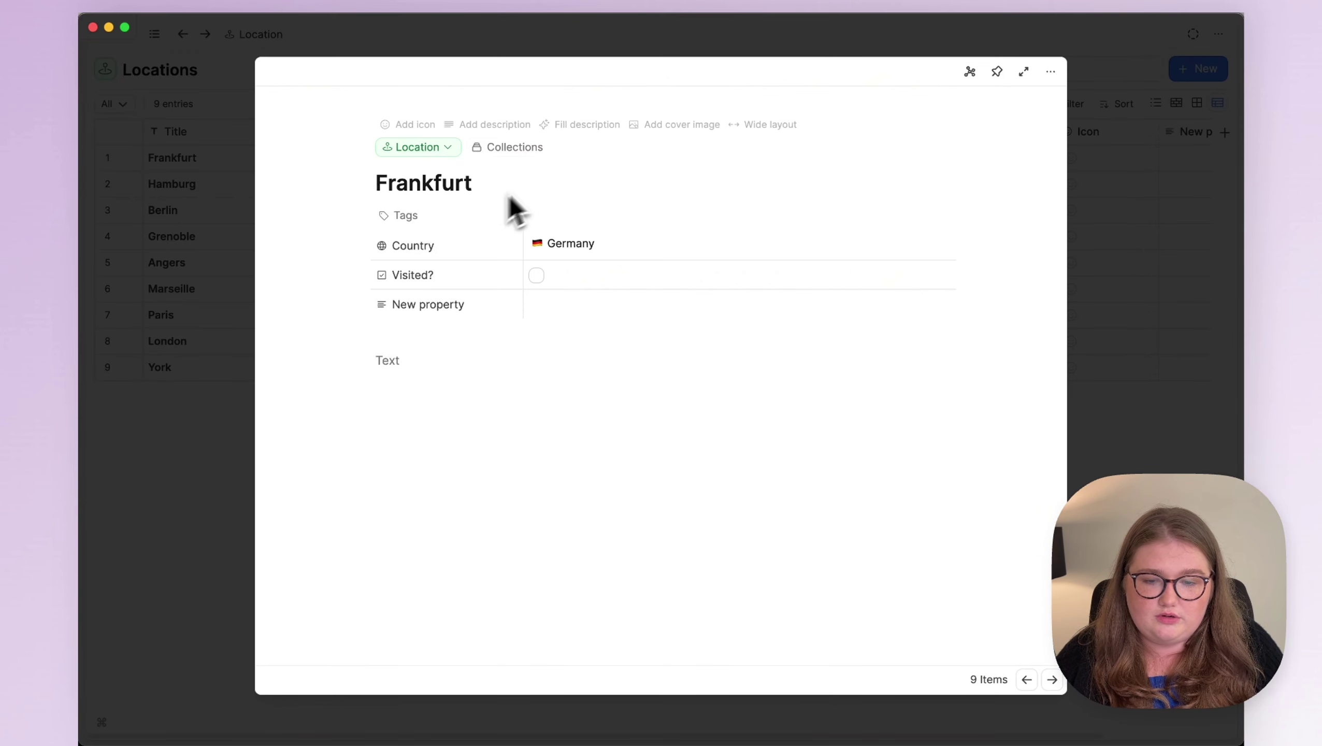